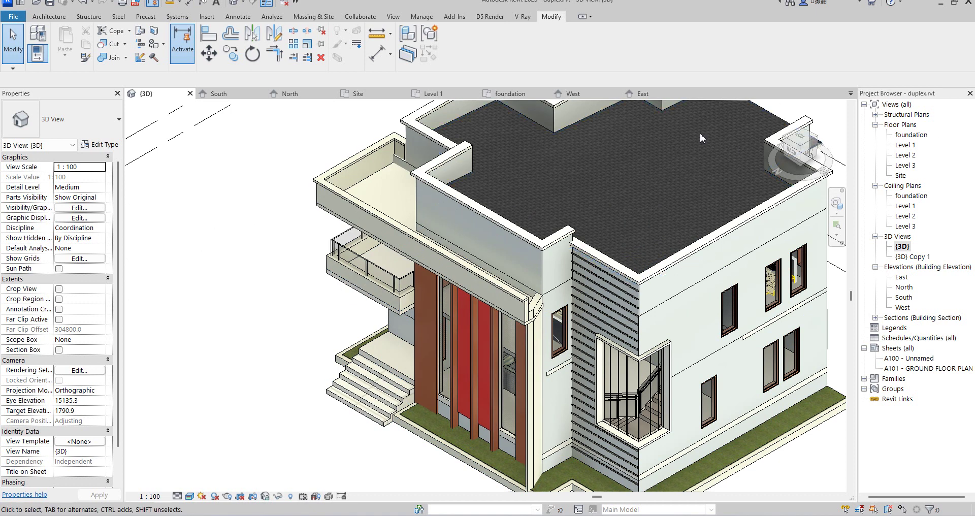
Step: Orbit the 3D model of the duplex to examine its entrance steps, balcony and side walls
click(793, 149)
drag(786, 146, 534, 222)
scroll(291, 280, up, 5)
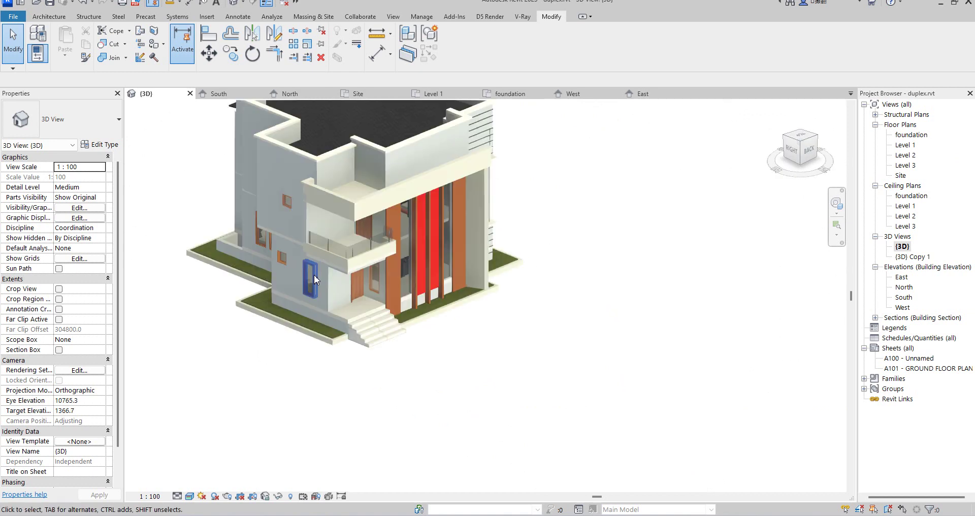
scroll(391, 280, down, 3)
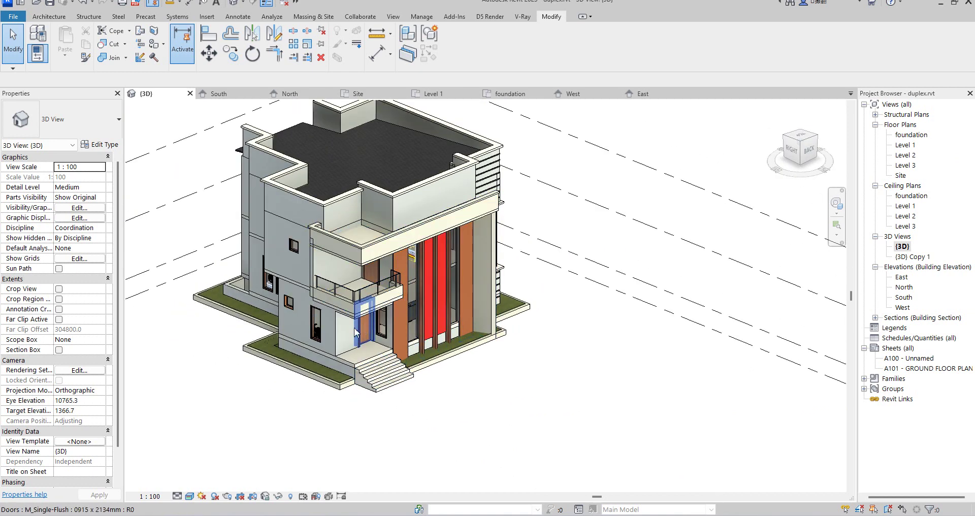
scroll(347, 345, up, 3)
scroll(481, 348, down, 3)
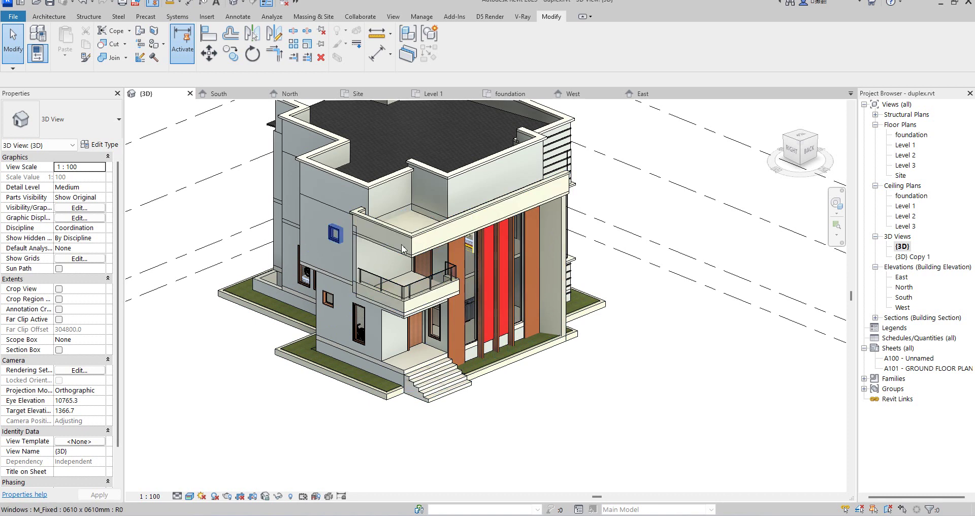
scroll(447, 275, up, 5)
scroll(446, 275, down, 5)
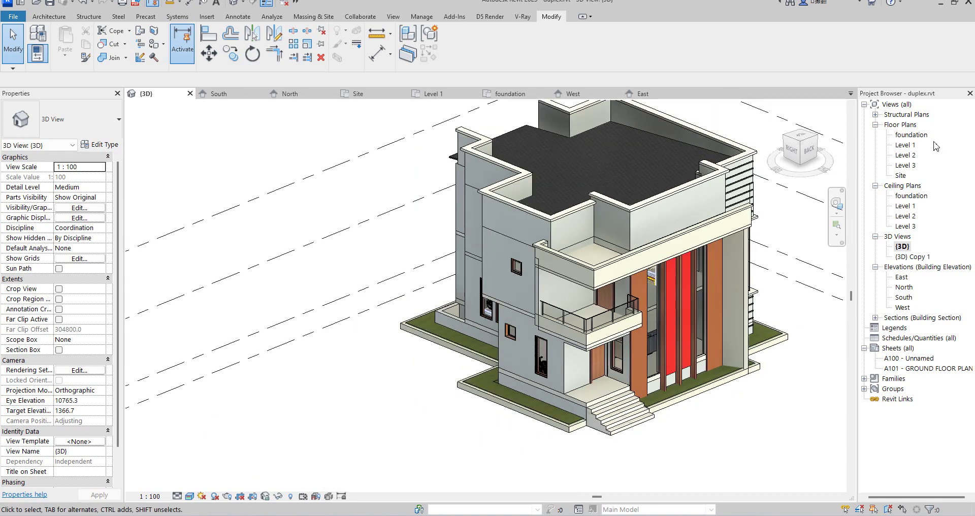
Step: Open the Level 1 floor plan and turn off Reveal Hidden Elements mode
double_click(912, 145)
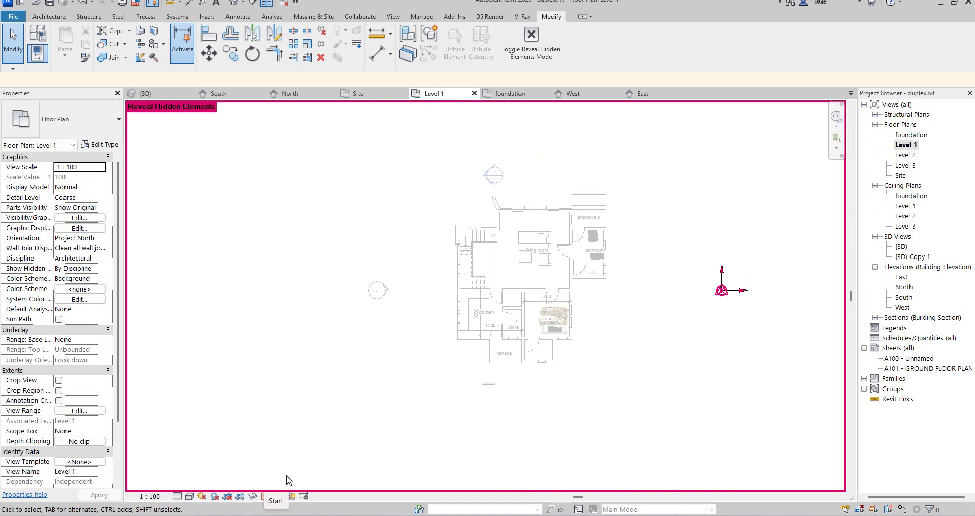
click(265, 496)
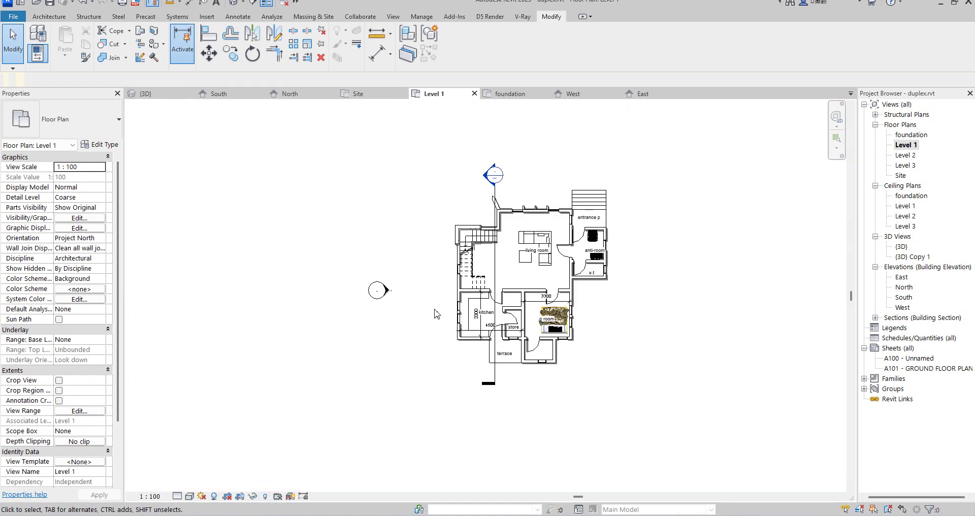
scroll(639, 264, up, 3)
scroll(584, 280, down, 3)
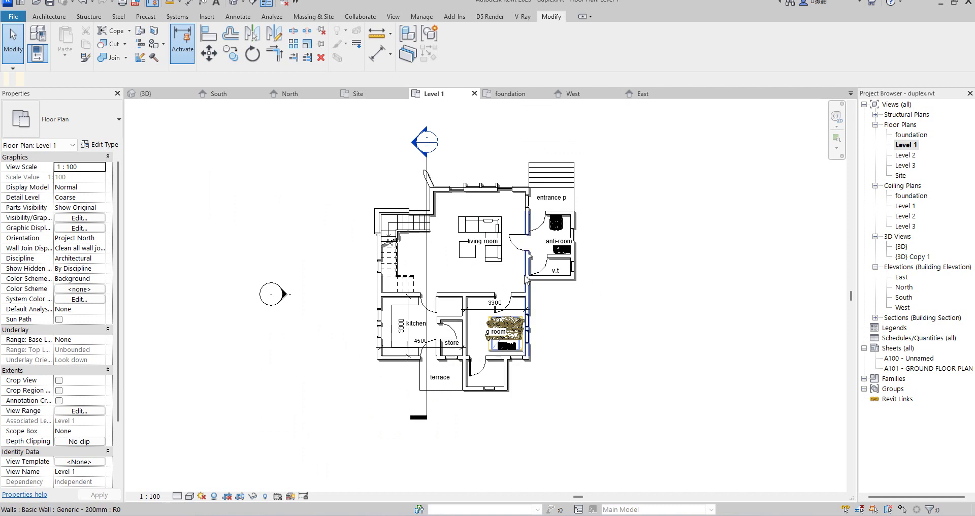
scroll(523, 294, up, 3)
Step: Compare the Level 1 plan with Thin Lines off and on, and examine its room layout
click(251, 3)
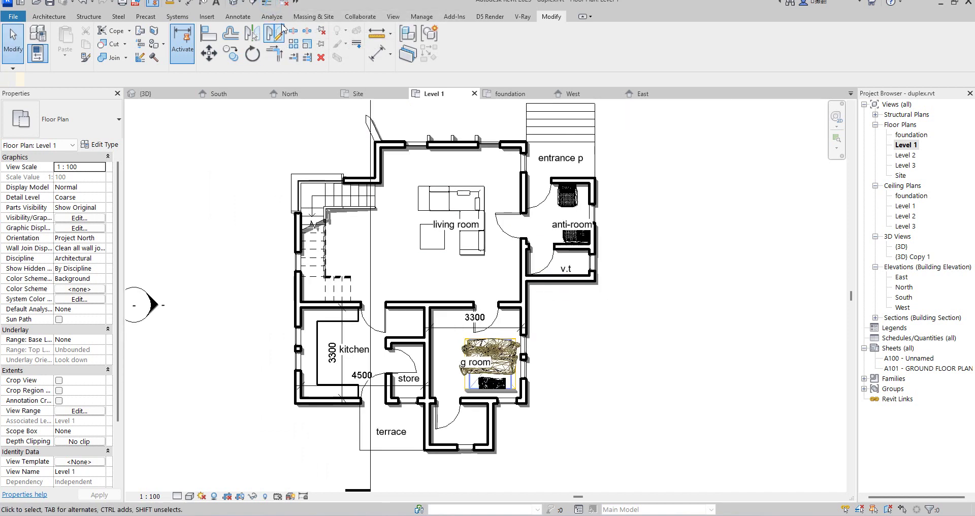
click(268, 4)
scroll(642, 236, down, 2)
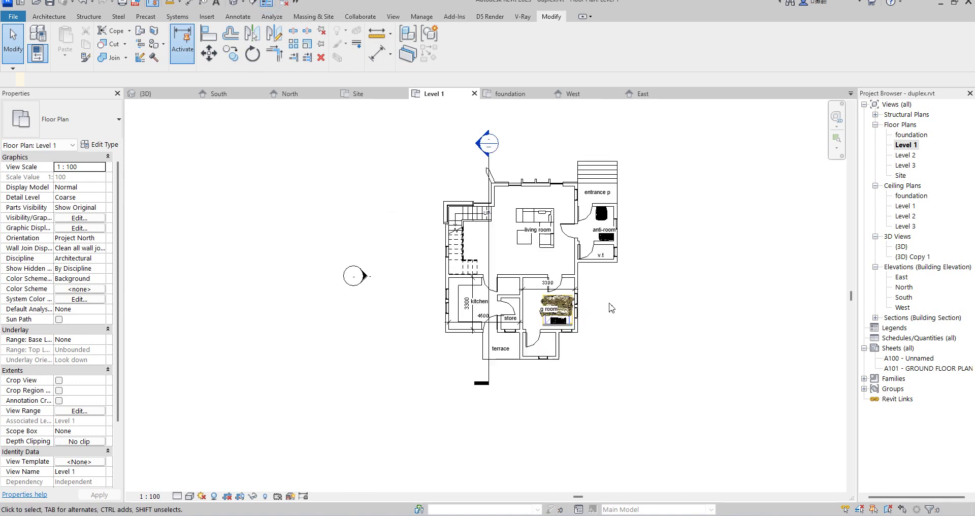
scroll(567, 254, up, 2)
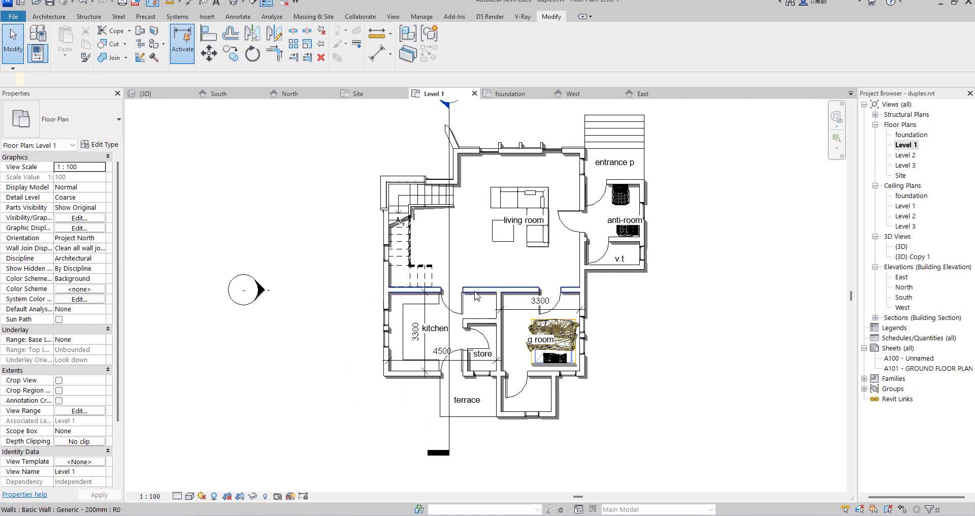
scroll(486, 283, down, 2)
scroll(629, 294, up, 2)
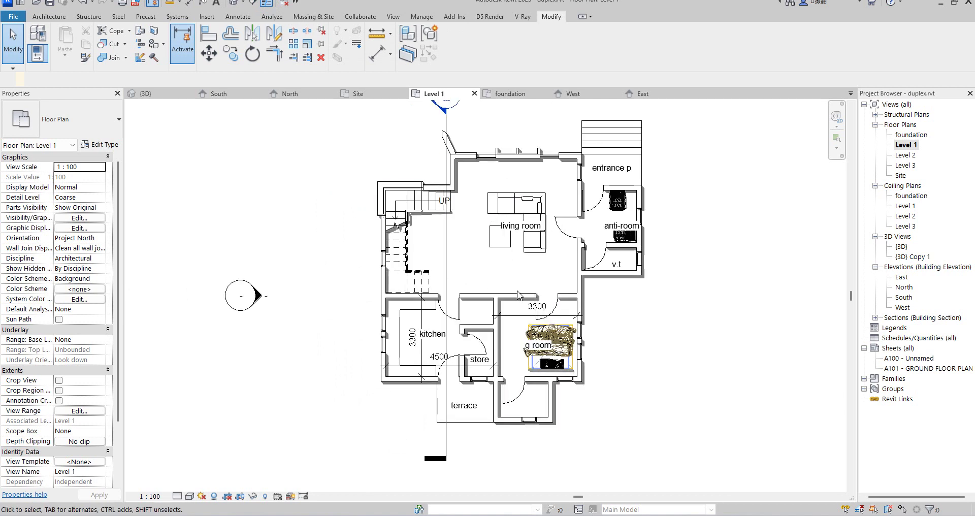
Step: Open the Level 2 floor plan, turn off Thin Lines and examine the bedroom layout
double_click(903, 155)
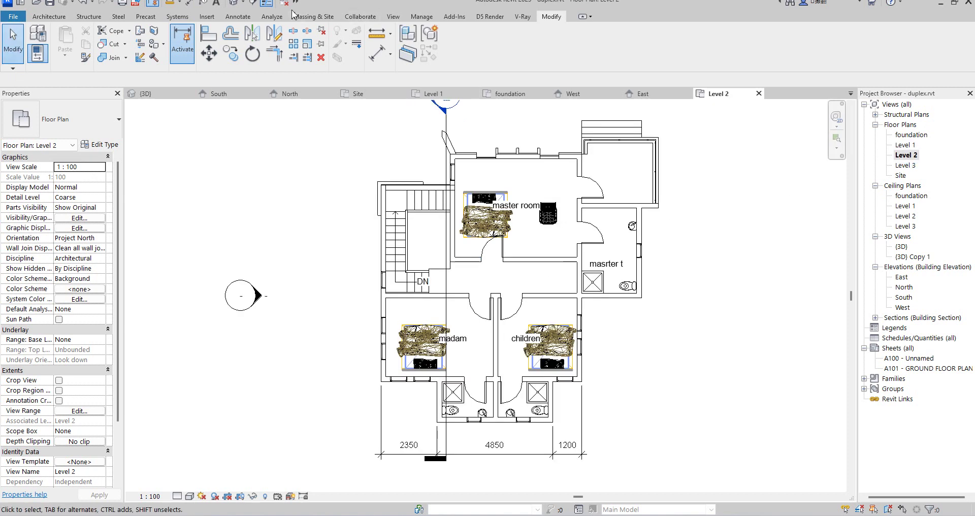
click(260, 4)
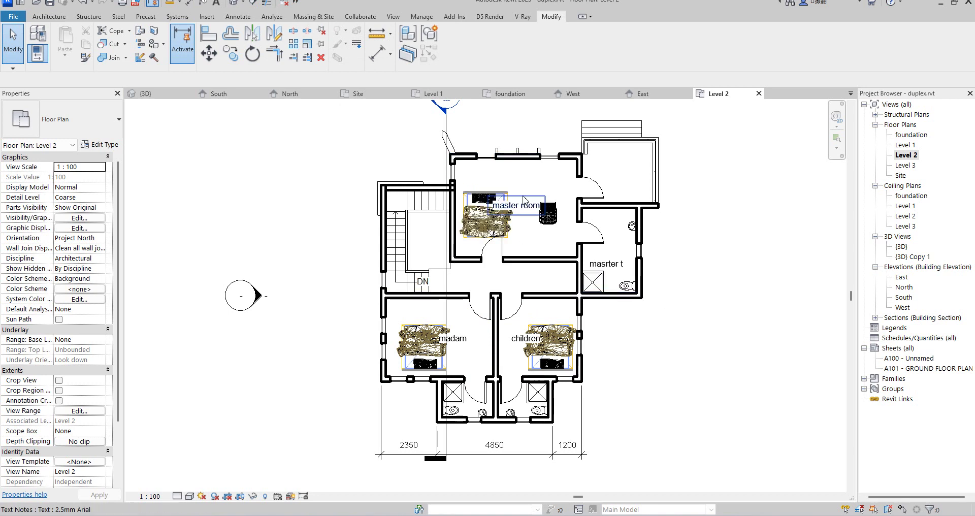
scroll(533, 227, up, 2)
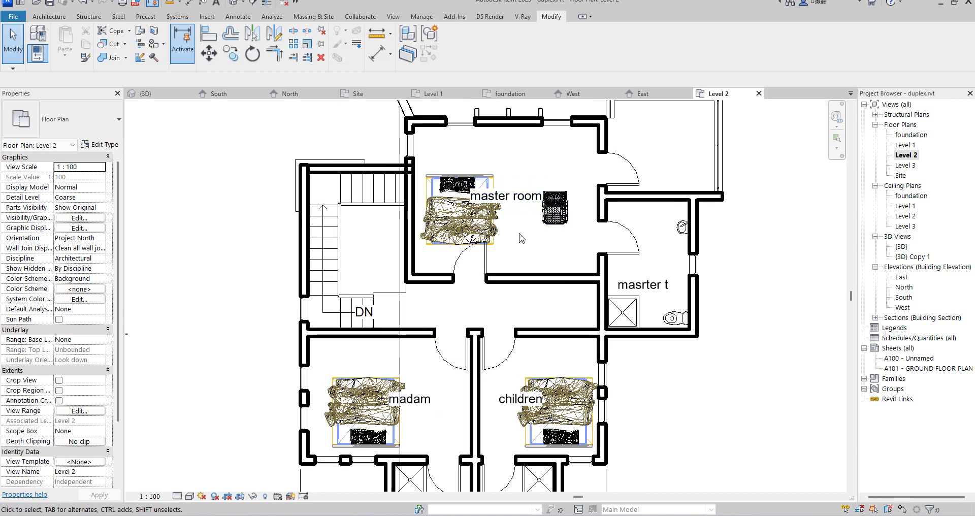
scroll(515, 216, down, 4)
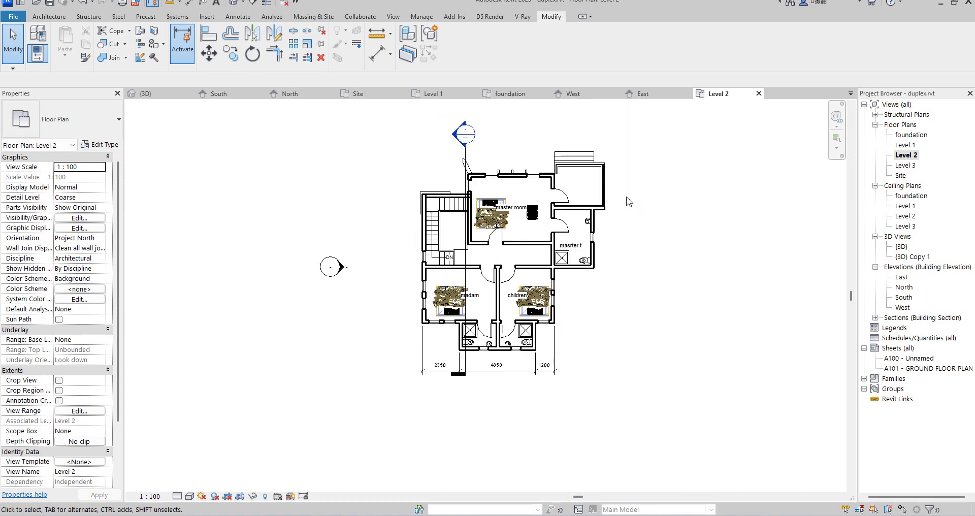
scroll(631, 192, up, 2)
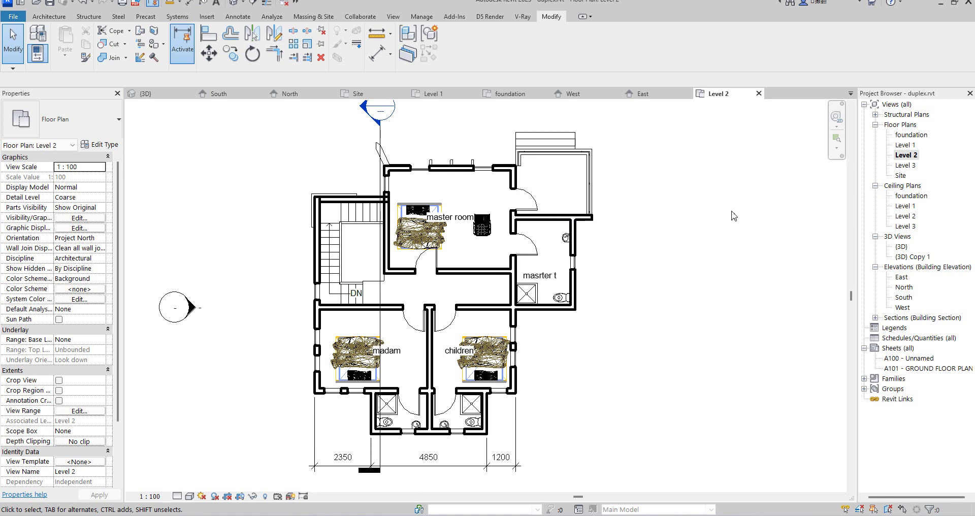
Step: Return to the {3D} view and look at the house straight from the back
double_click(902, 247)
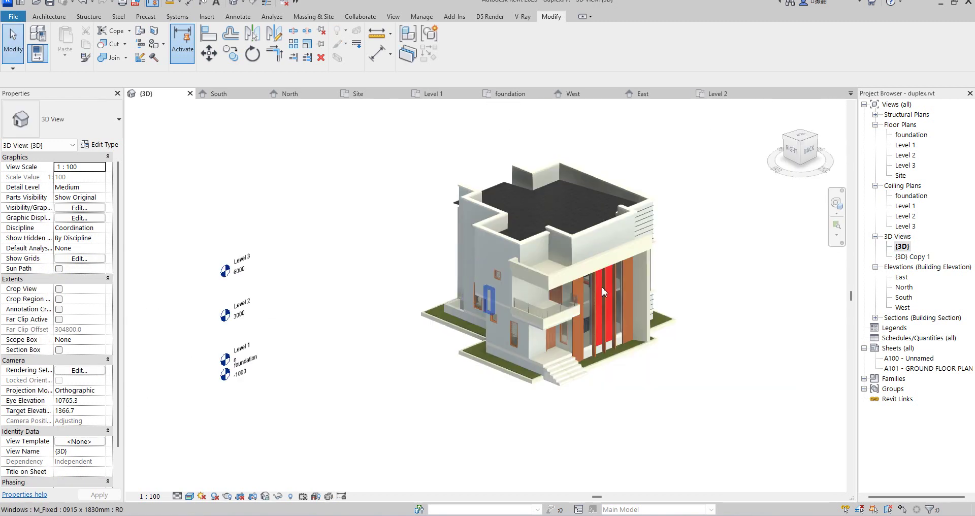
click(802, 142)
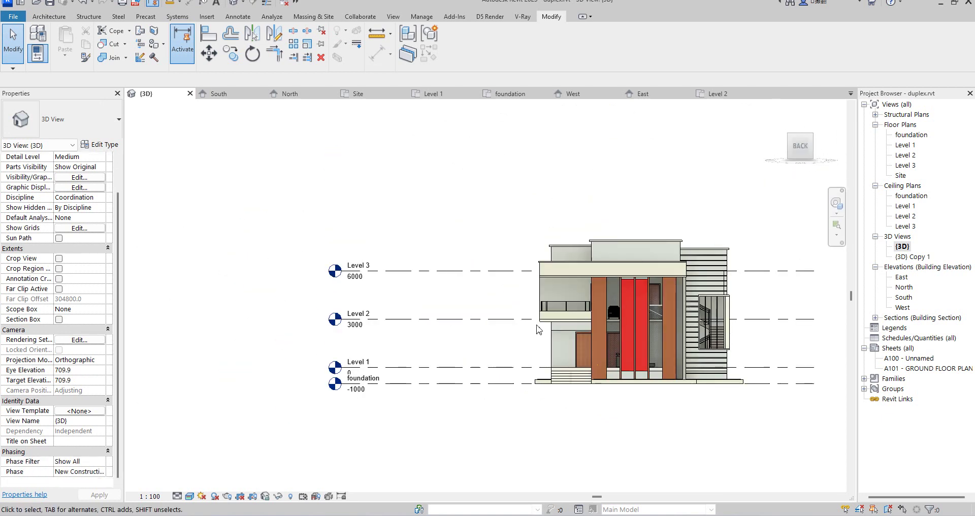
scroll(578, 341, down, 2)
scroll(578, 341, up, 2)
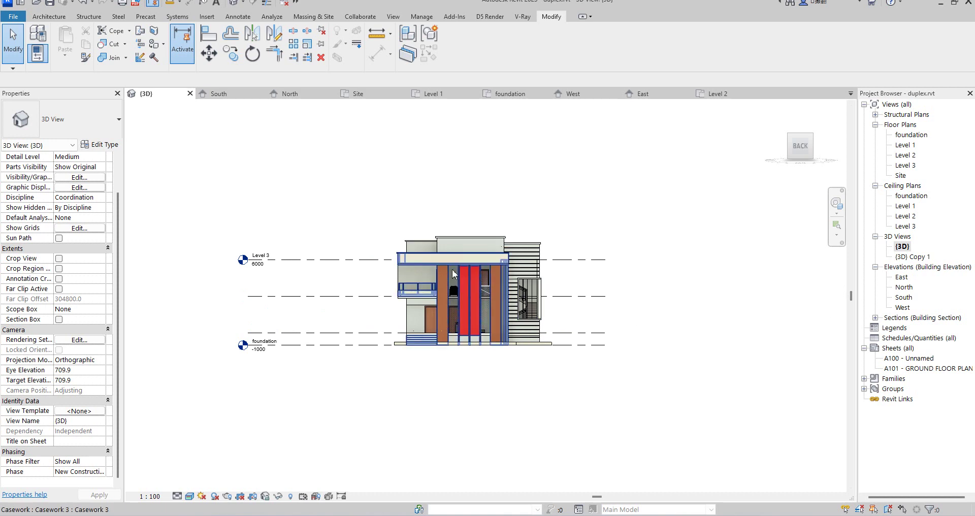
Step: Open the North elevation and check it briefly in Reveal Constraints mode, leaving that mode off
double_click(904, 288)
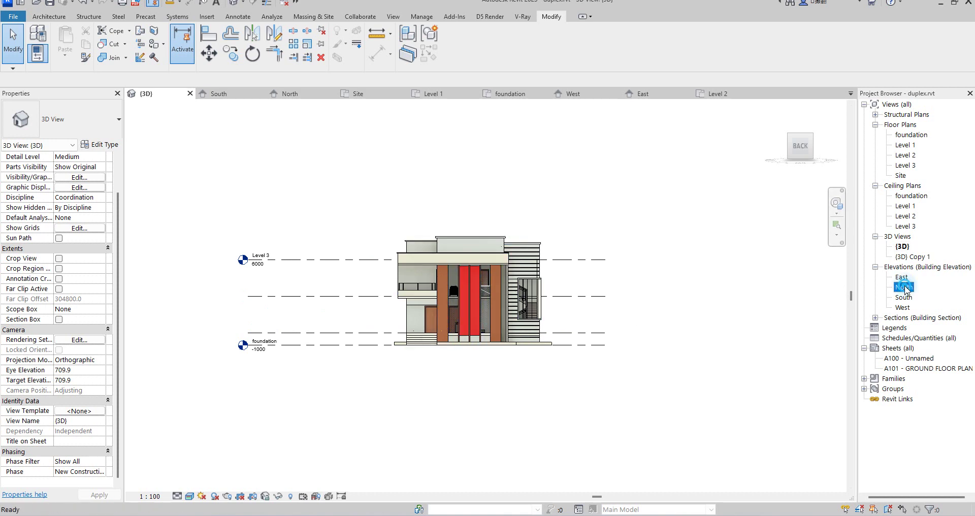
scroll(483, 308, down, 2)
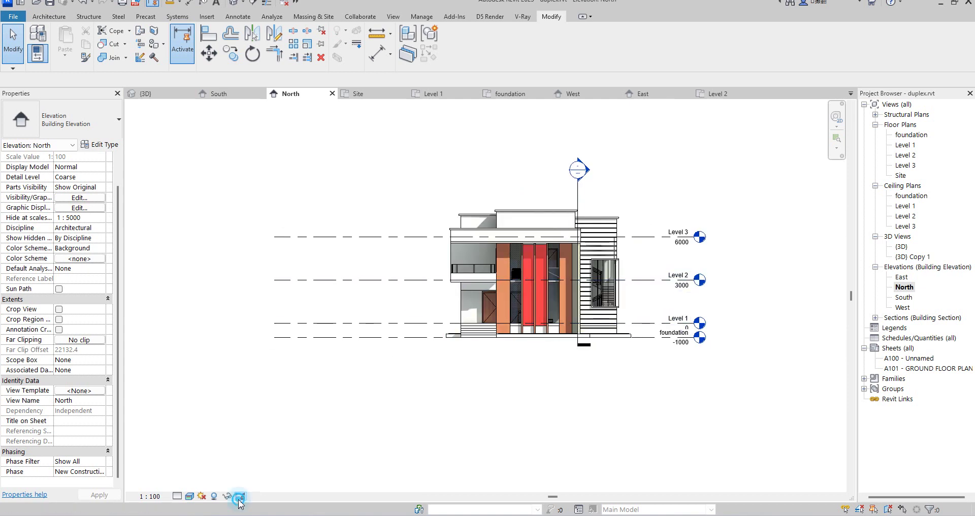
click(304, 496)
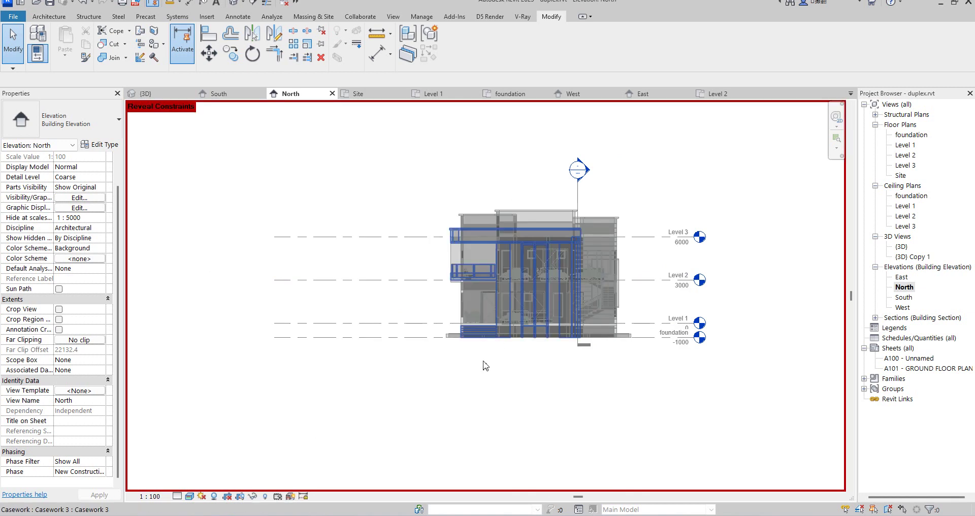
click(303, 496)
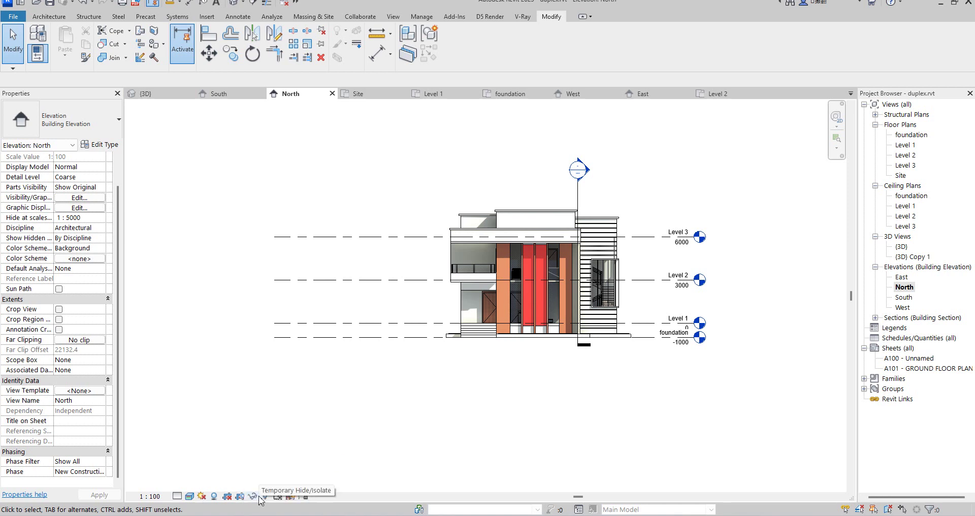
Step: Show the North elevation's crop region and resize it around the whole house, with its lower edge at the foundation level
click(242, 501)
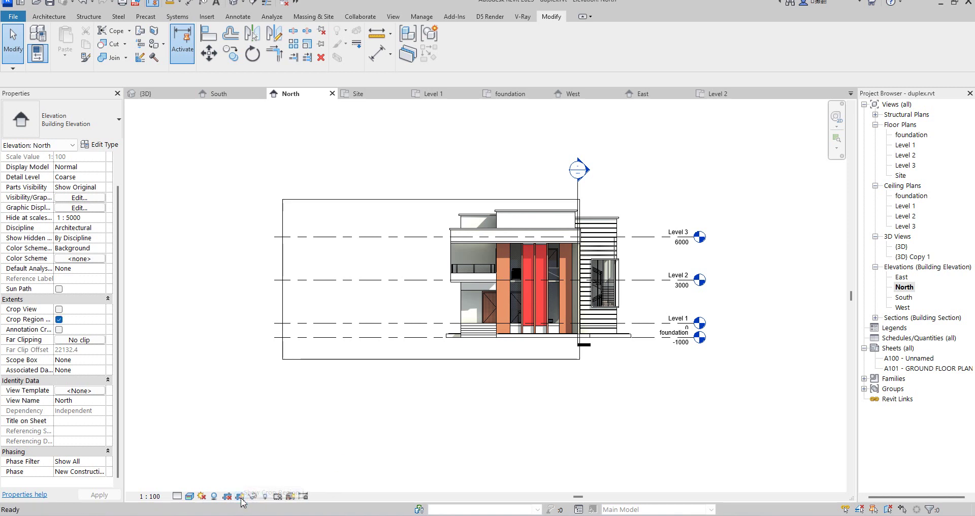
click(564, 358)
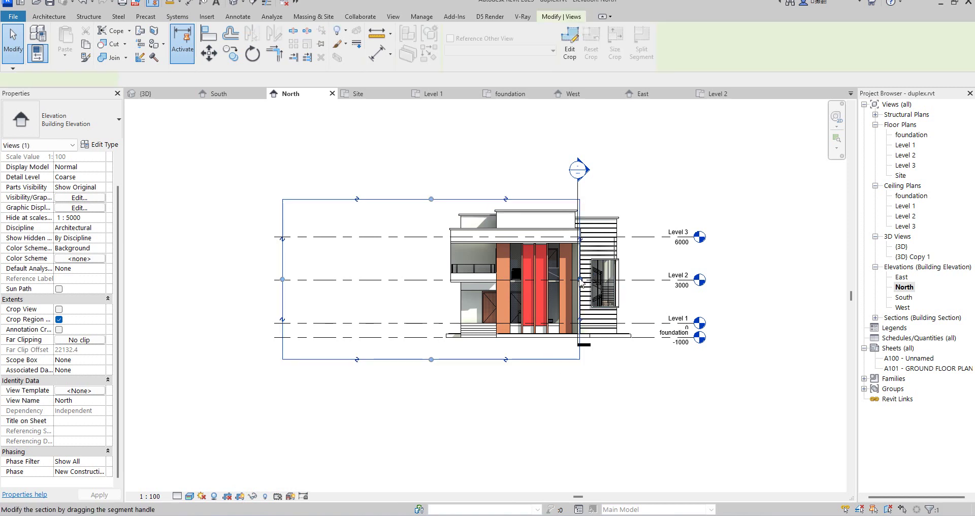
drag(579, 279, 644, 278)
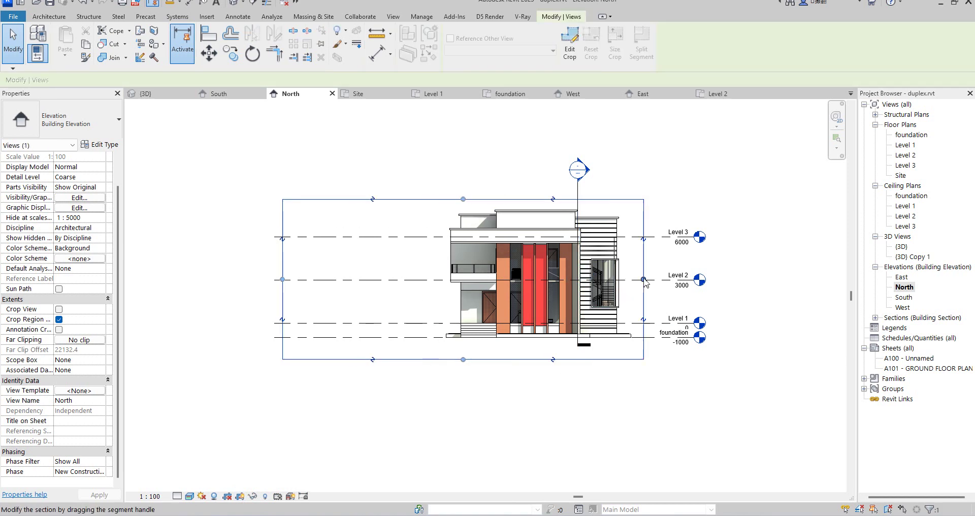
drag(282, 279, 422, 280)
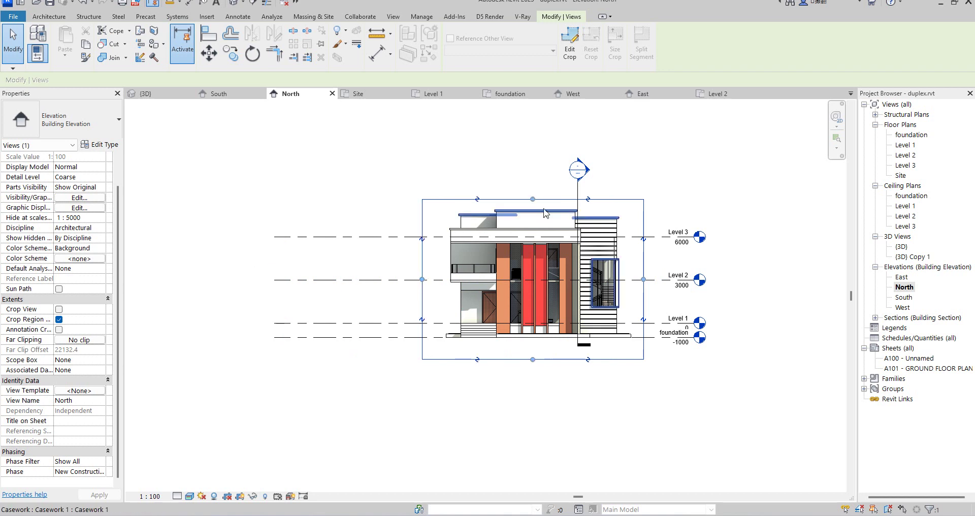
drag(532, 200, 532, 128)
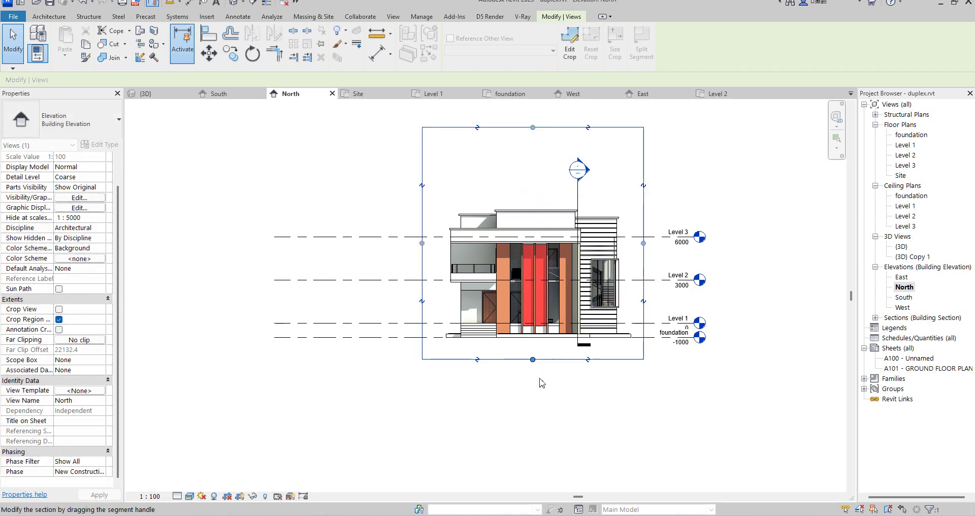
mouse_move(536, 360)
mouse_down()
mouse_move(527, 357)
mouse_move(533, 363)
mouse_up()
click(533, 370)
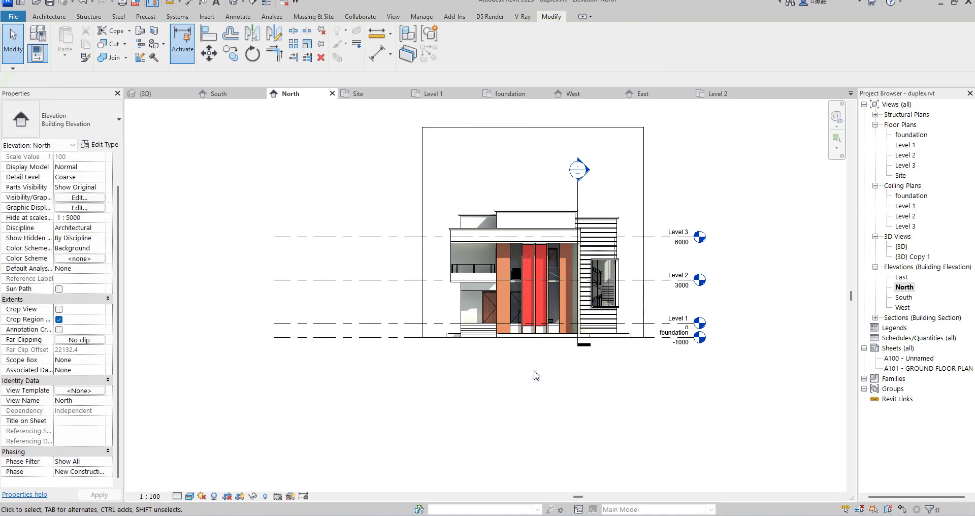
Step: Hide the section marker crossing the house in the North elevation as an individual element
scroll(533, 371, down, 2)
click(564, 259)
right_click(565, 260)
mouse_move(643, 320)
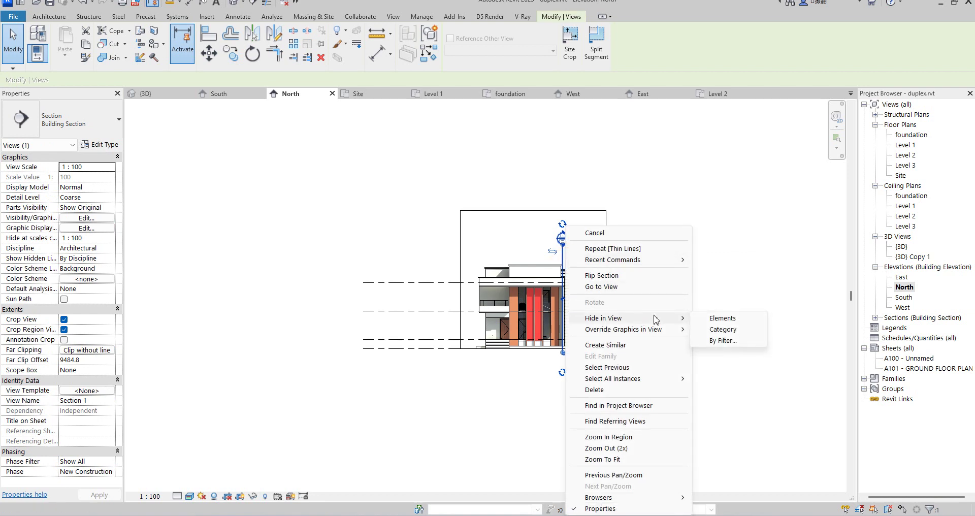
click(723, 318)
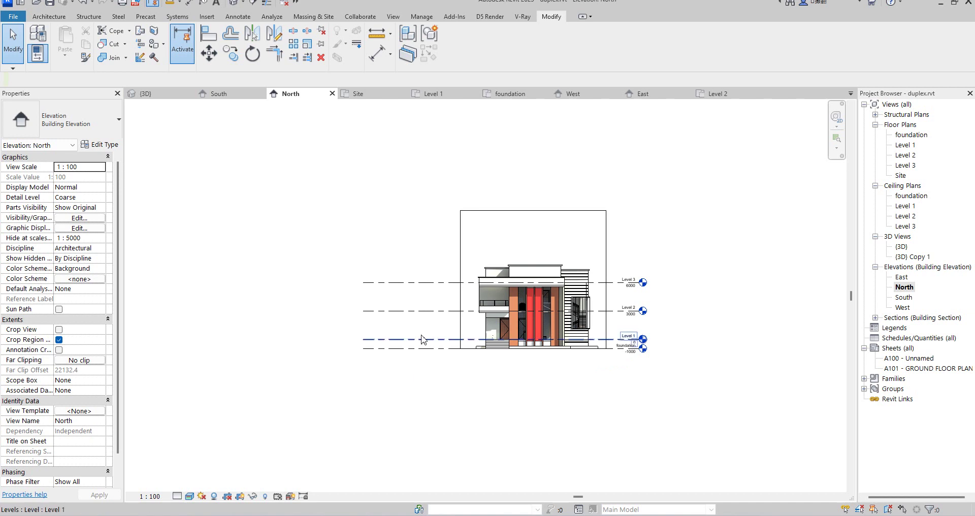
Step: Try hiding only the Level 2 line as an element in the North elevation, and undo it
click(430, 311)
right_click(431, 311)
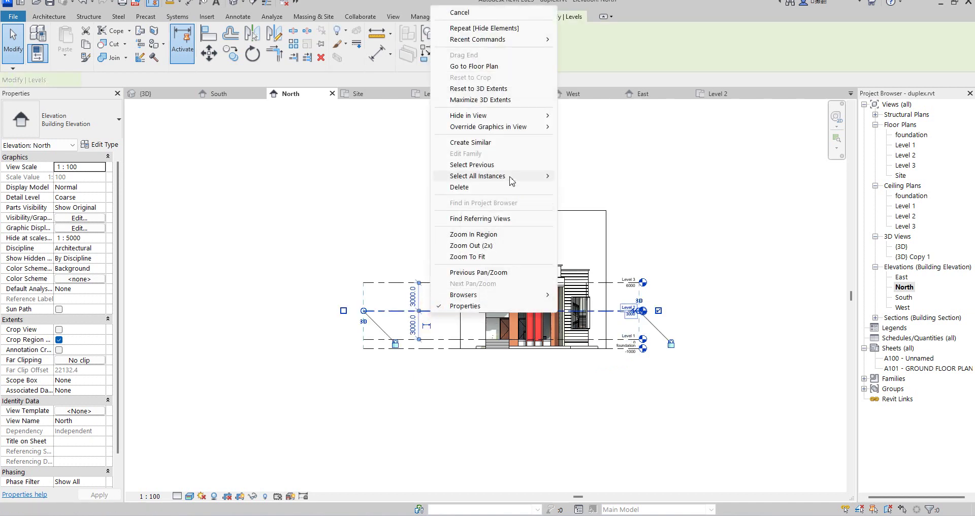
mouse_move(543, 115)
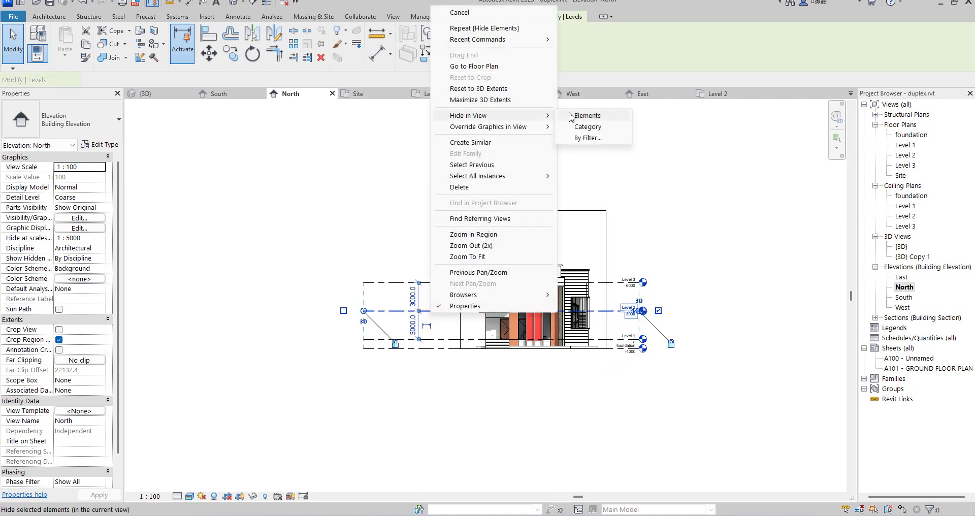
click(598, 116)
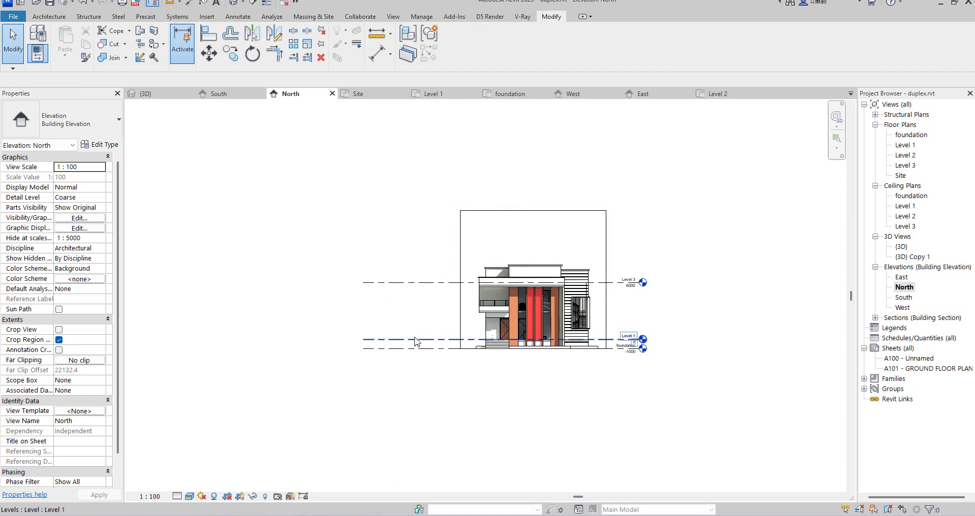
key(ctrl+z)
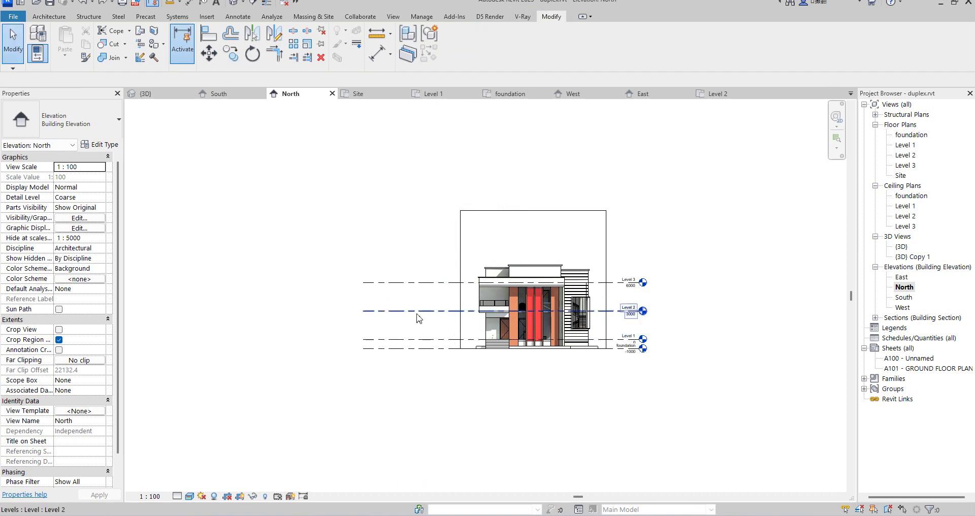
Step: Hide the entire Levels category in the North elevation and fit the view to the house
click(418, 311)
right_click(417, 312)
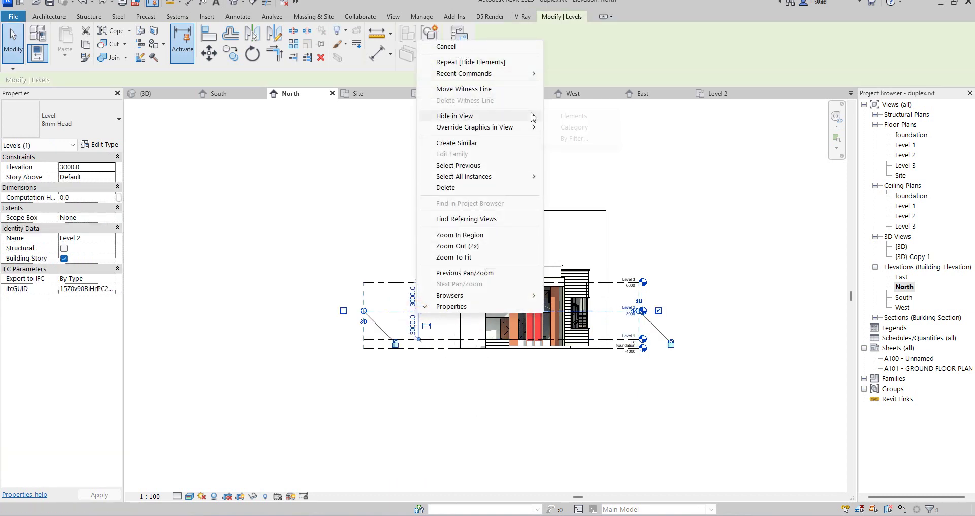
mouse_move(532, 117)
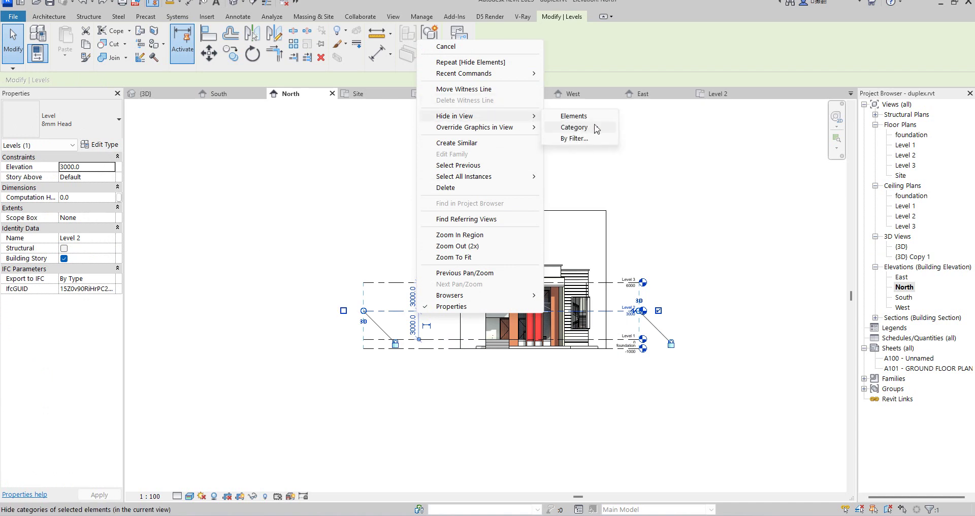
click(574, 128)
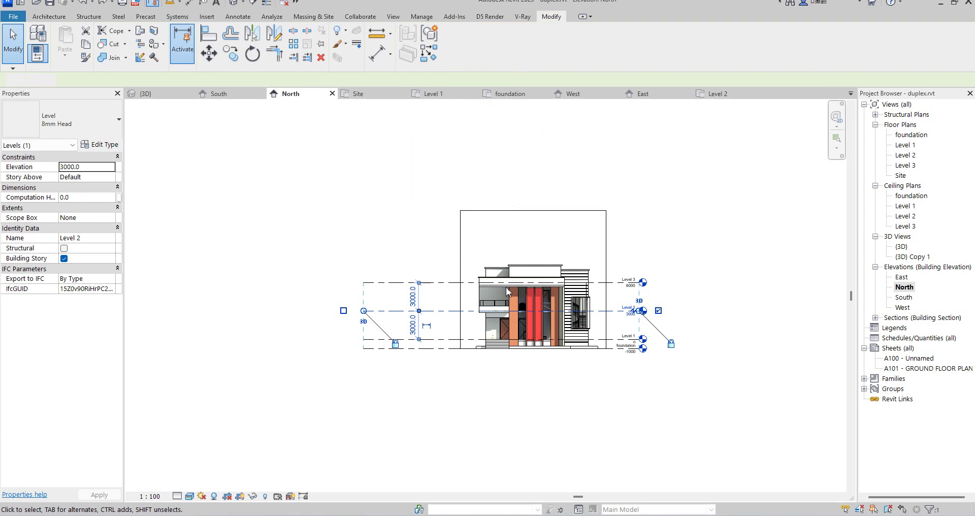
right_click(473, 395)
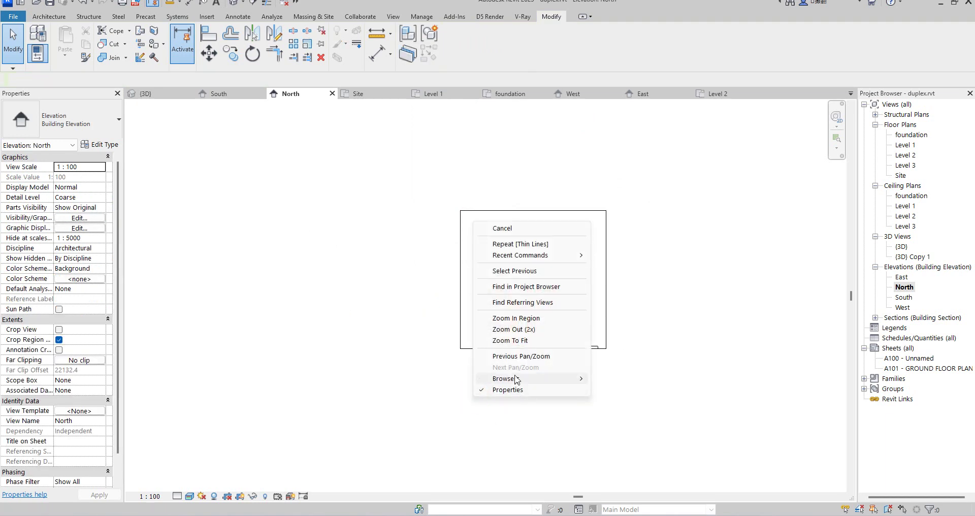
click(522, 339)
scroll(749, 305, down, 5)
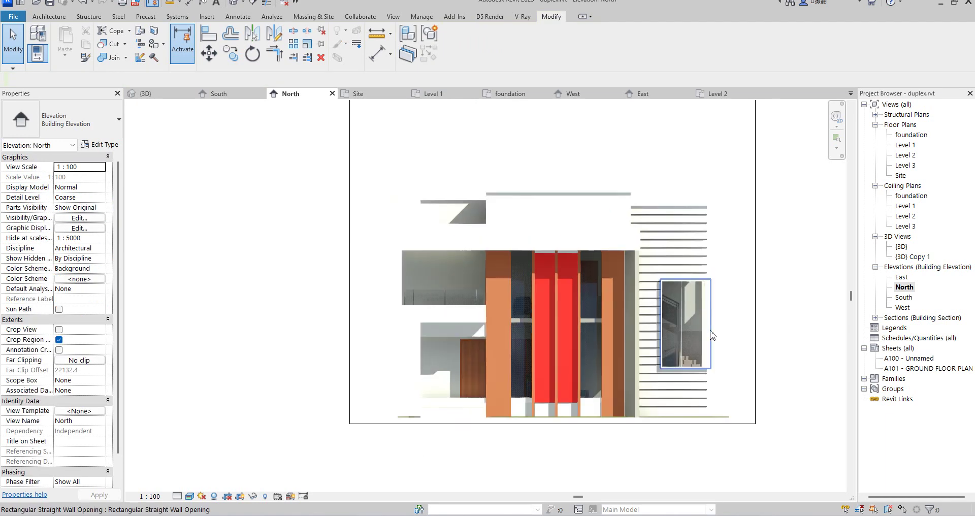
Step: Choose a Gradient background for the North elevation in its Graphic Display Options
click(703, 158)
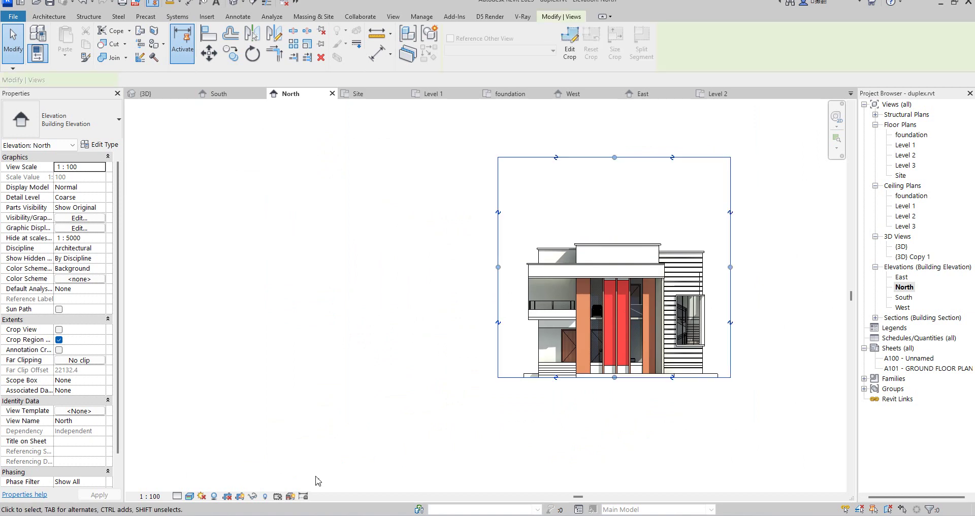
click(190, 497)
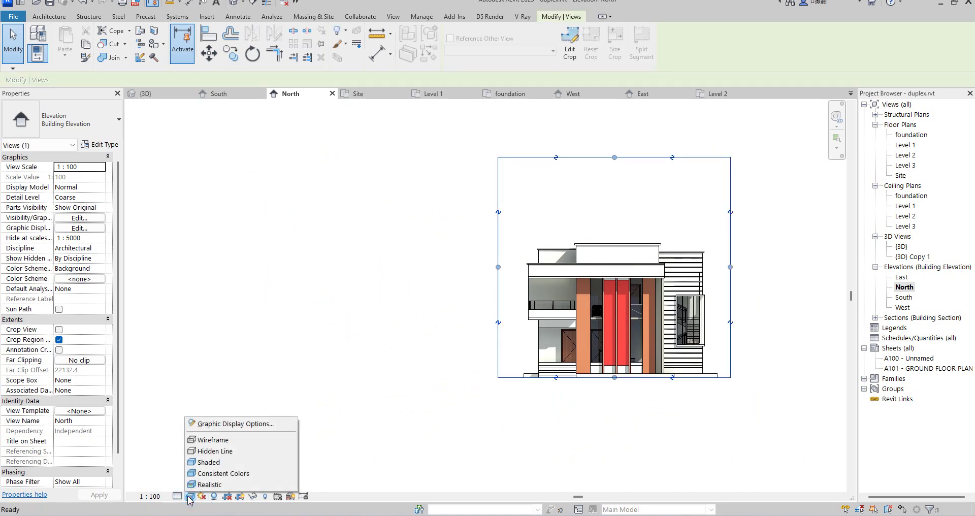
click(237, 428)
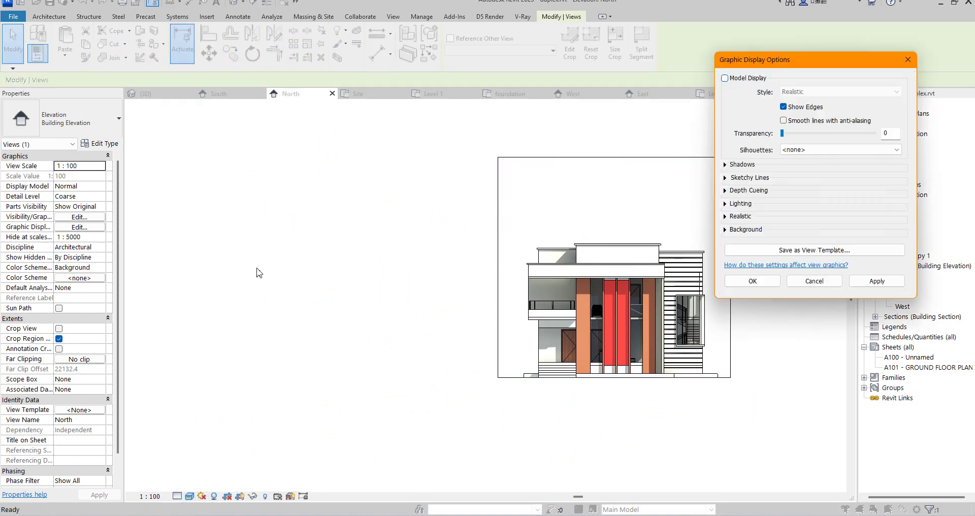
click(725, 229)
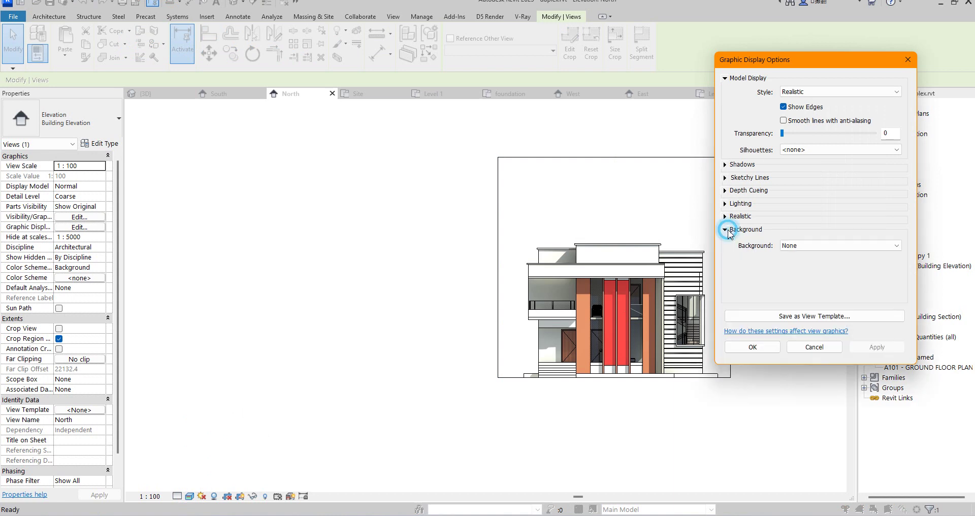
click(788, 245)
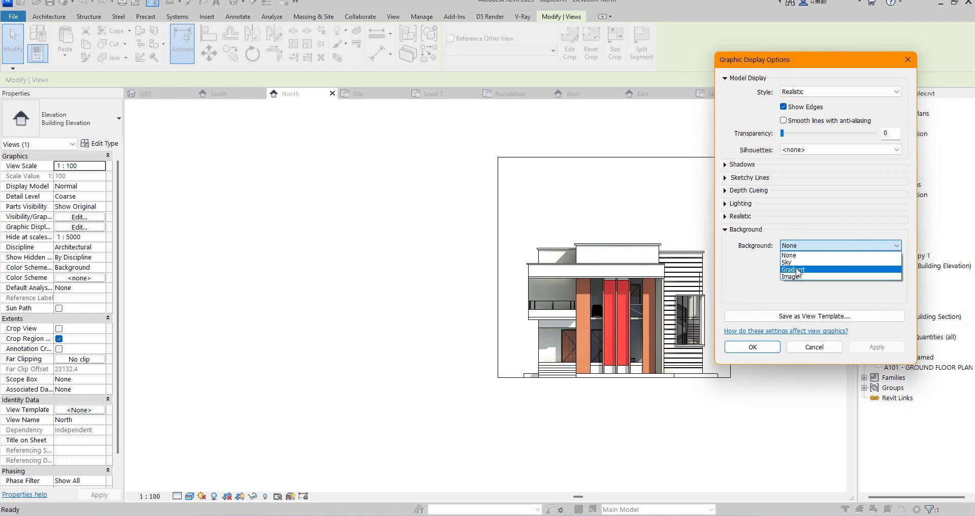
click(796, 270)
Step: Lighten the gradient's sky color to RGB 207-222-221 and apply the display settings to the North elevation
click(789, 261)
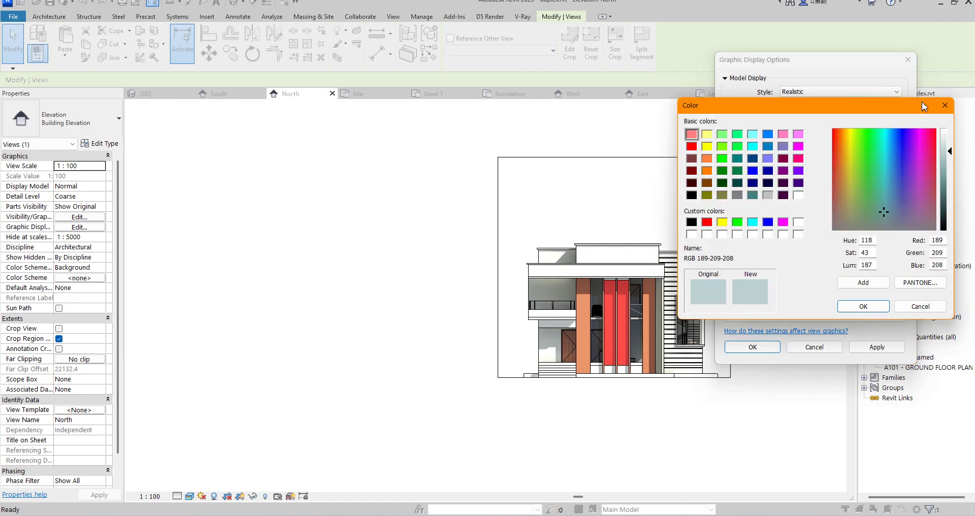
click(947, 145)
click(863, 306)
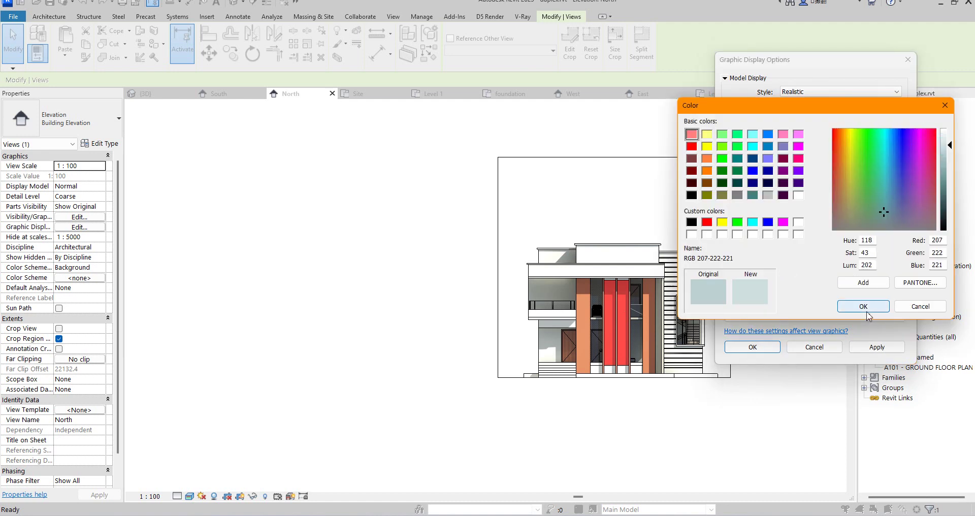
click(877, 347)
click(766, 347)
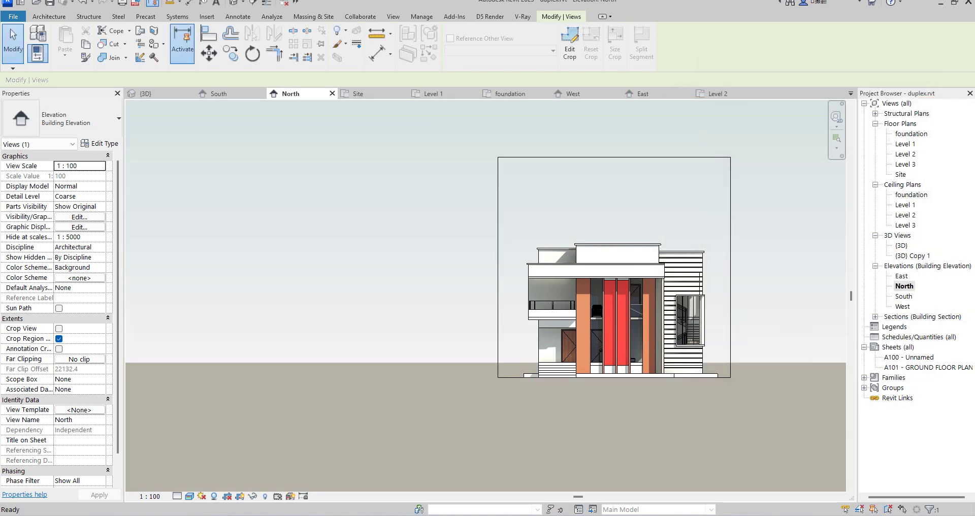
Step: Crop the North elevation to its crop region and hide the region's border
click(228, 497)
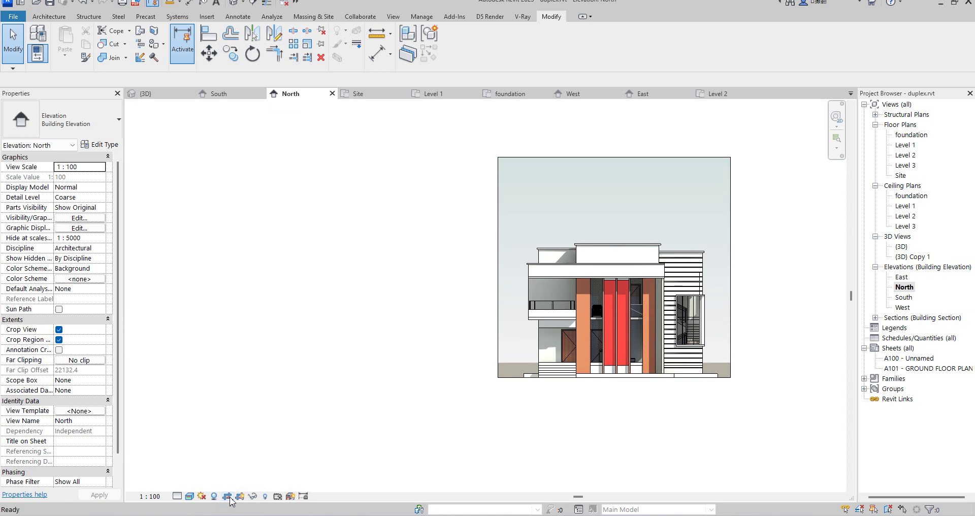
right_click(280, 313)
click(317, 432)
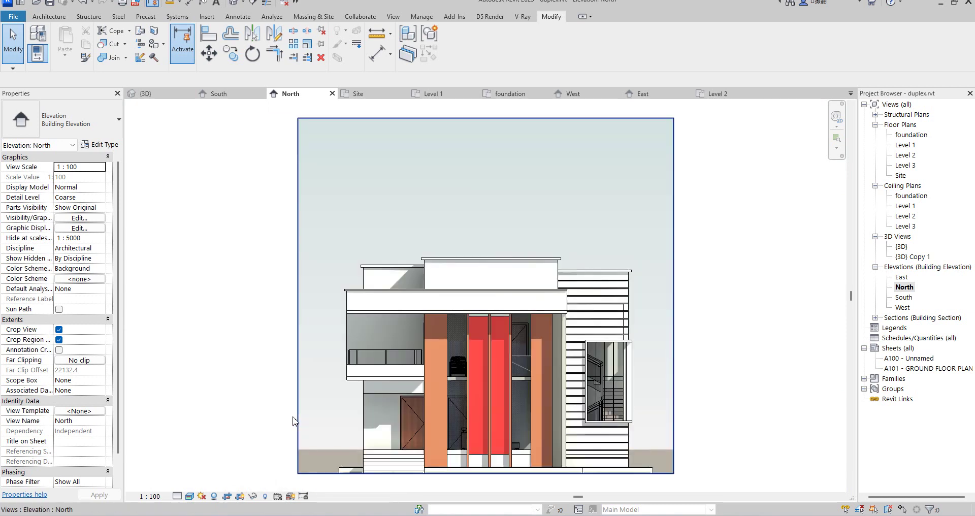
click(240, 497)
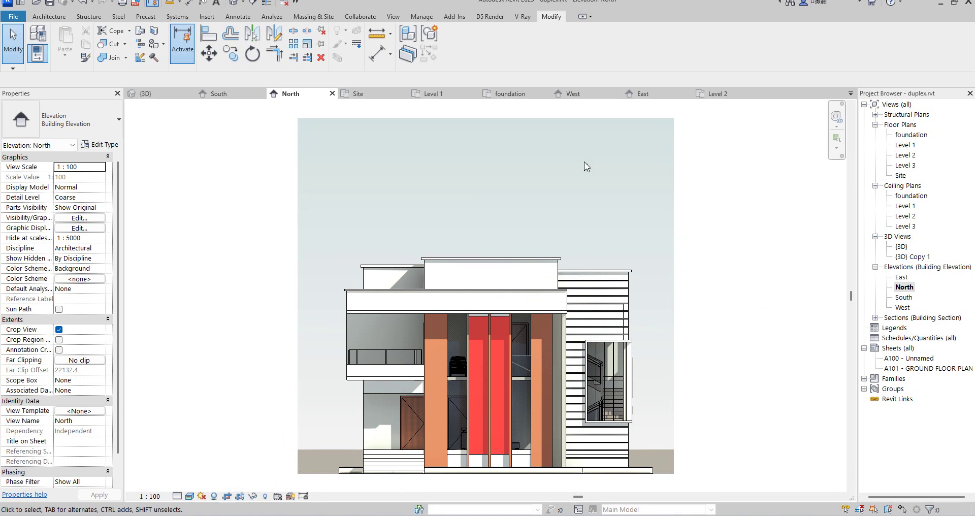
scroll(665, 325, down, 4)
scroll(766, 355, up, 3)
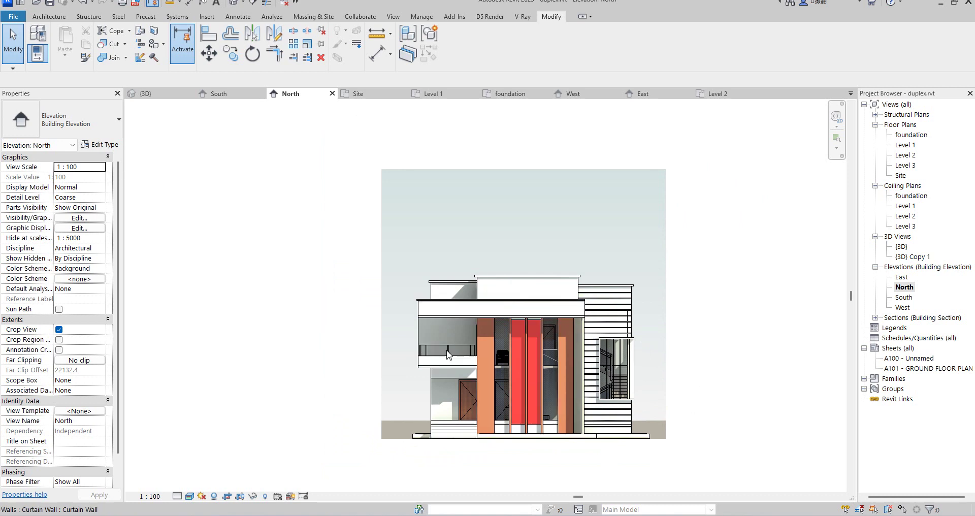
Step: Change the North elevation's gradient sky color to light blue, RGB 200-233-253
click(190, 497)
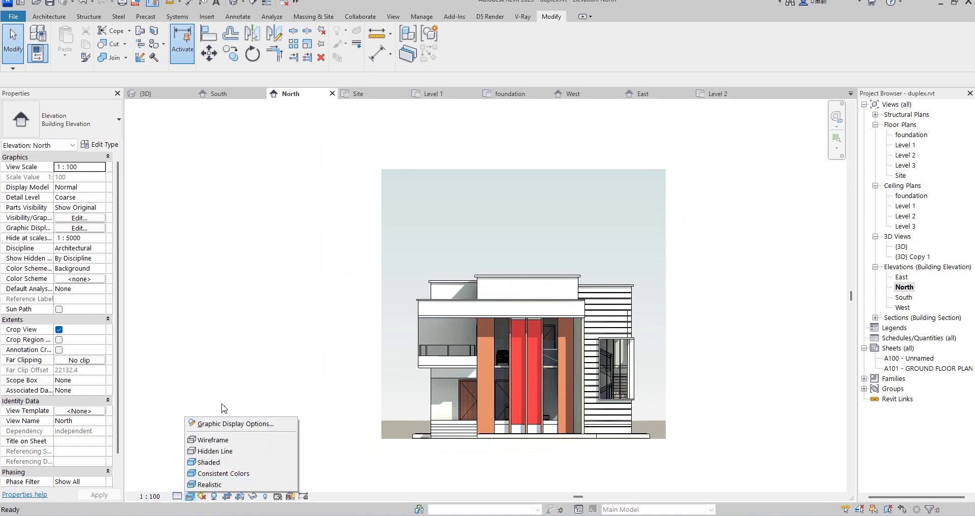
click(219, 423)
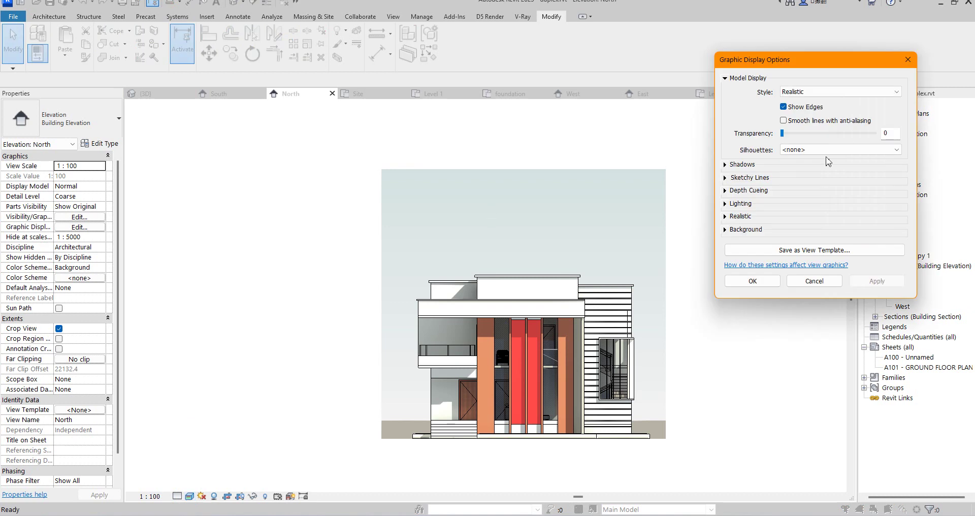
click(725, 230)
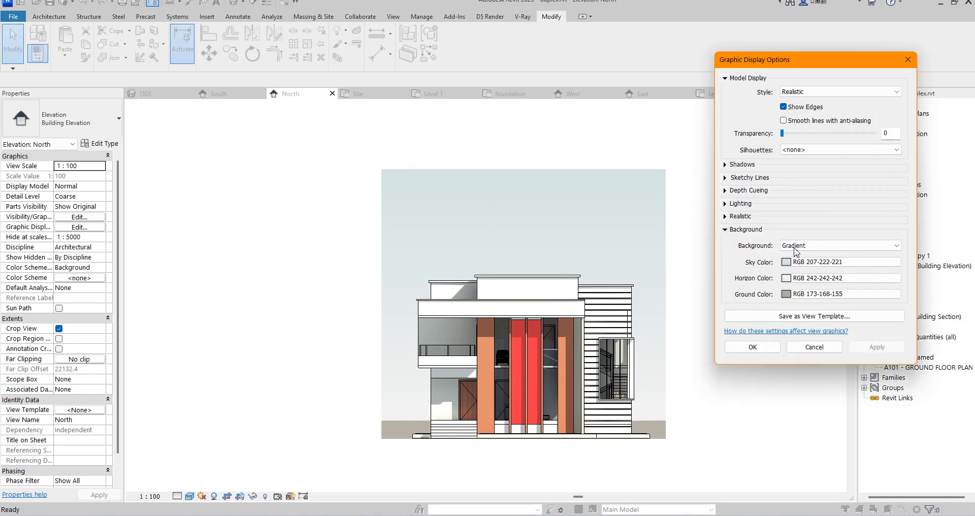
click(786, 262)
click(891, 145)
click(891, 138)
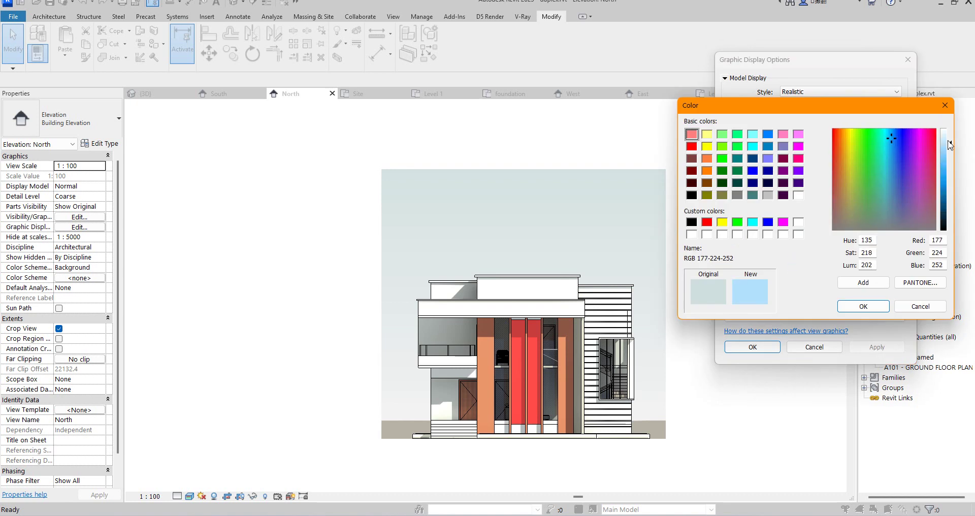
drag(947, 145, 948, 142)
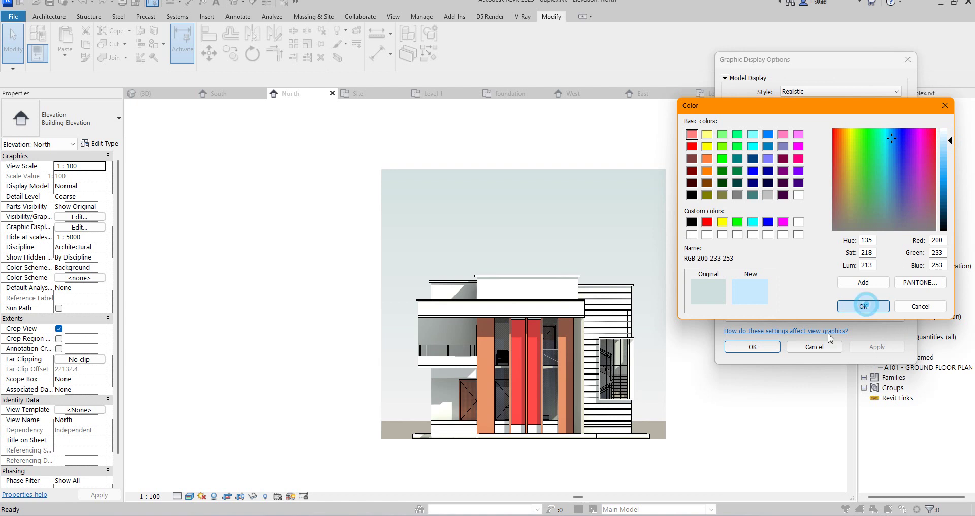
click(863, 306)
click(752, 347)
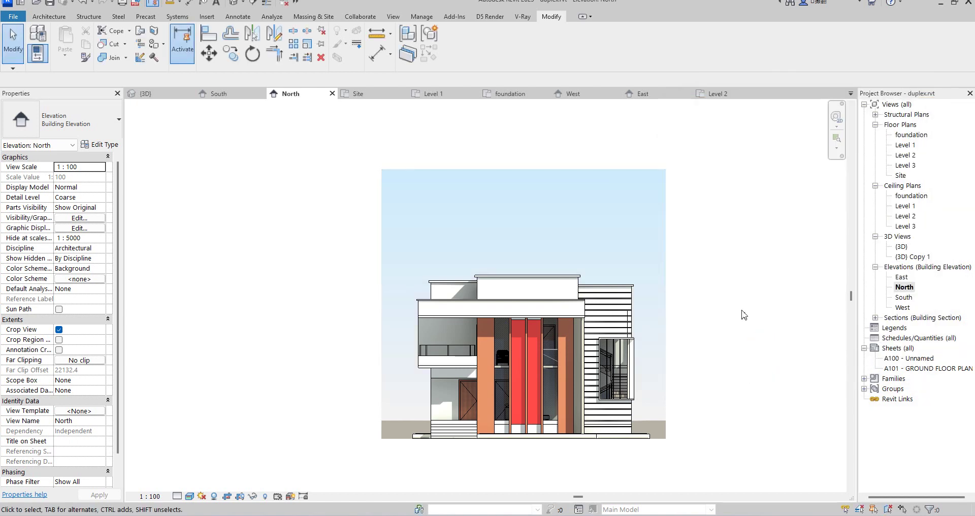
scroll(548, 264, up, 1)
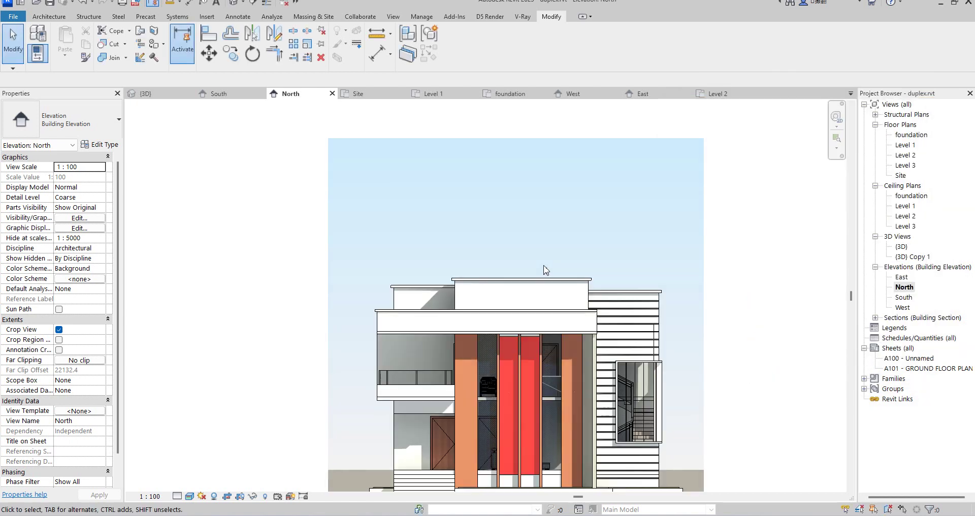
scroll(317, 339, down, 1)
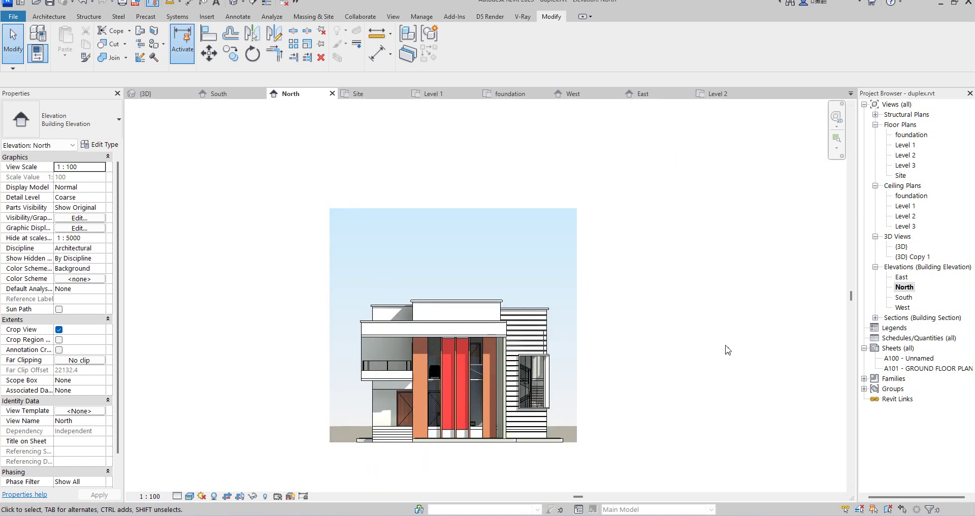
Step: In the Level 2 floor plan, start placing a component of type Lighting_Outside_Platek_Eterea-Wall 9414419_9W_LED_3000K_Medium
double_click(904, 155)
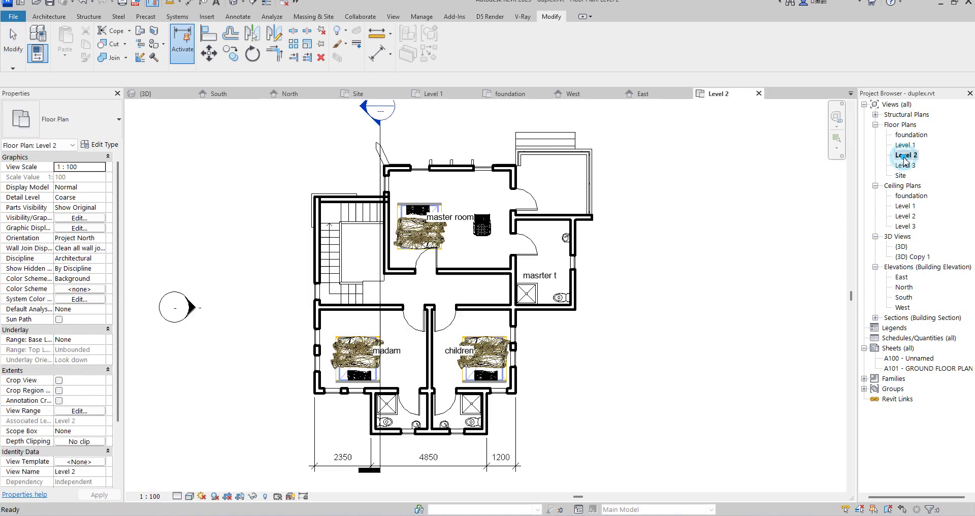
click(48, 16)
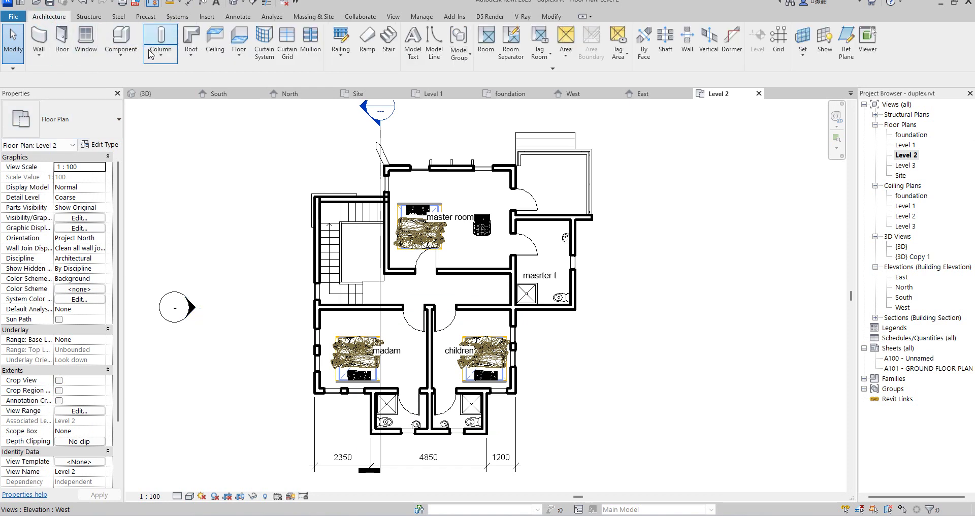
click(117, 61)
click(135, 80)
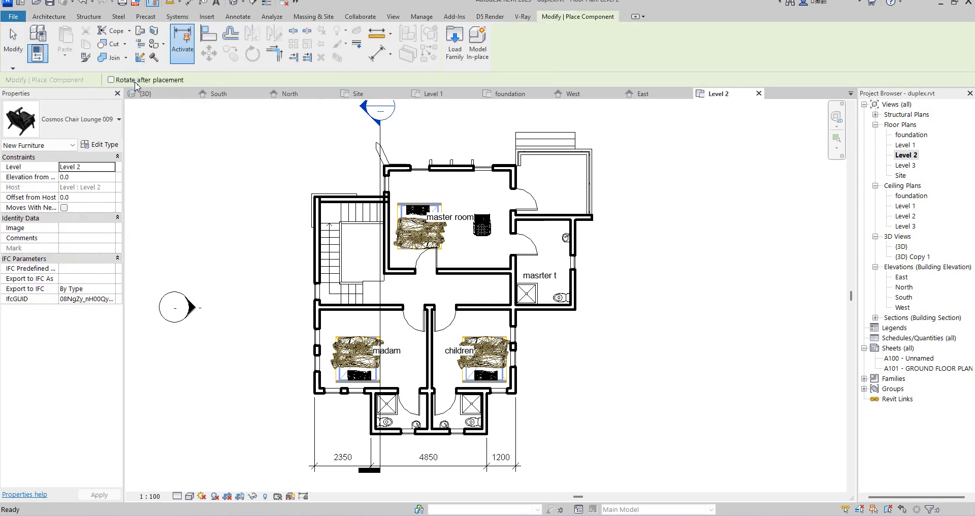
click(76, 122)
drag(149, 192, 153, 256)
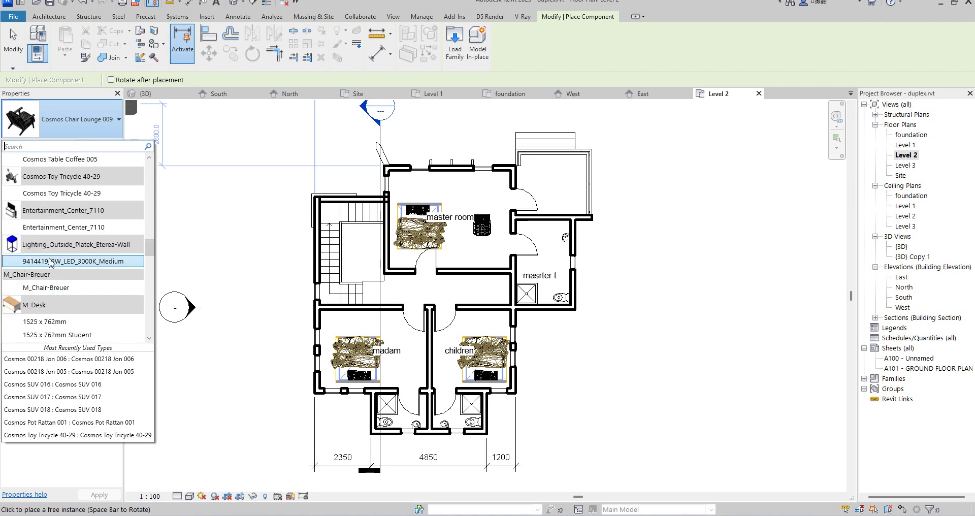
click(71, 261)
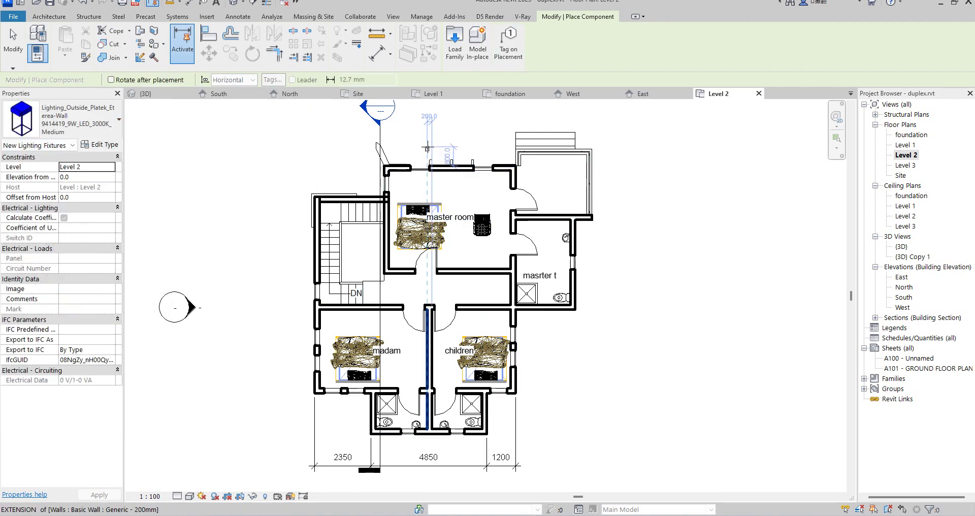
Step: Place two outdoor wall lights on the outside of the master room's front wall, one in each gap between the three fins
scroll(428, 147, up, 5)
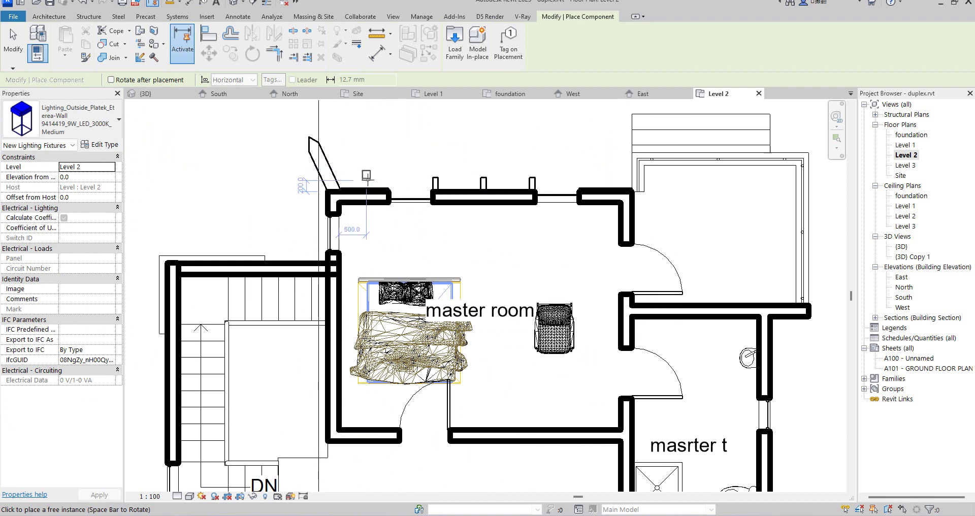
click(459, 191)
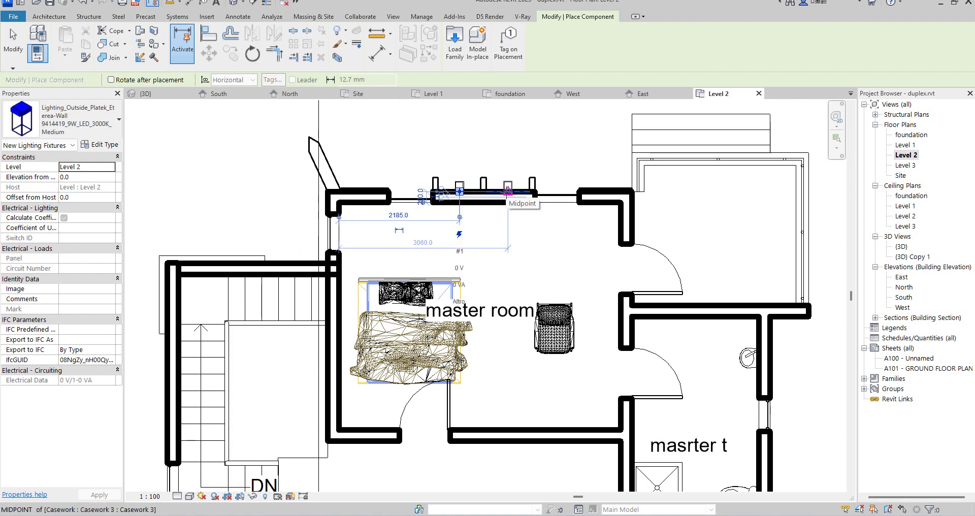
click(507, 191)
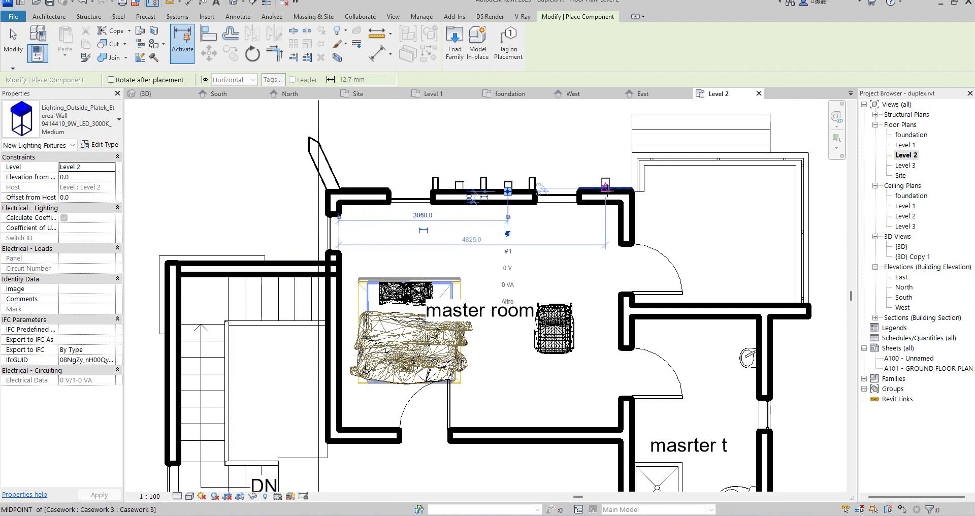
key(Escape)
key(Escape)
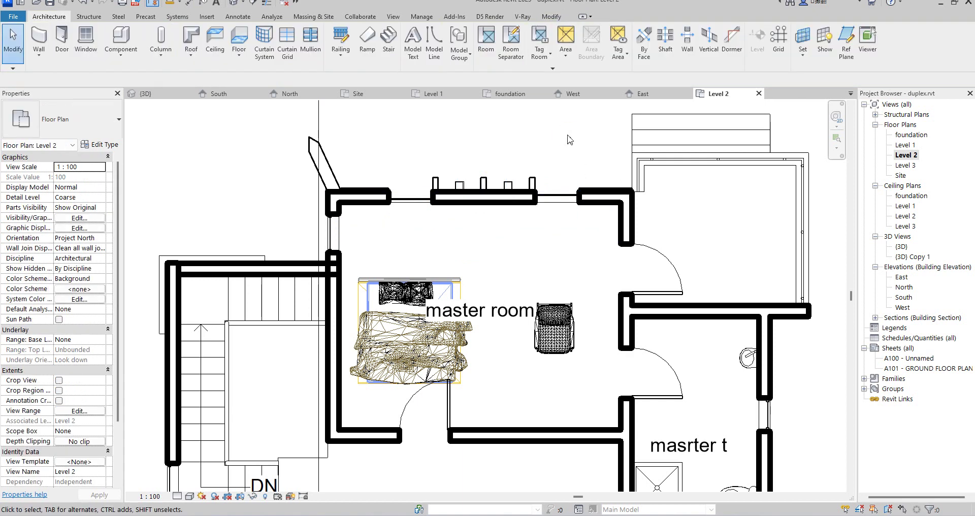
right_click(567, 135)
click(597, 142)
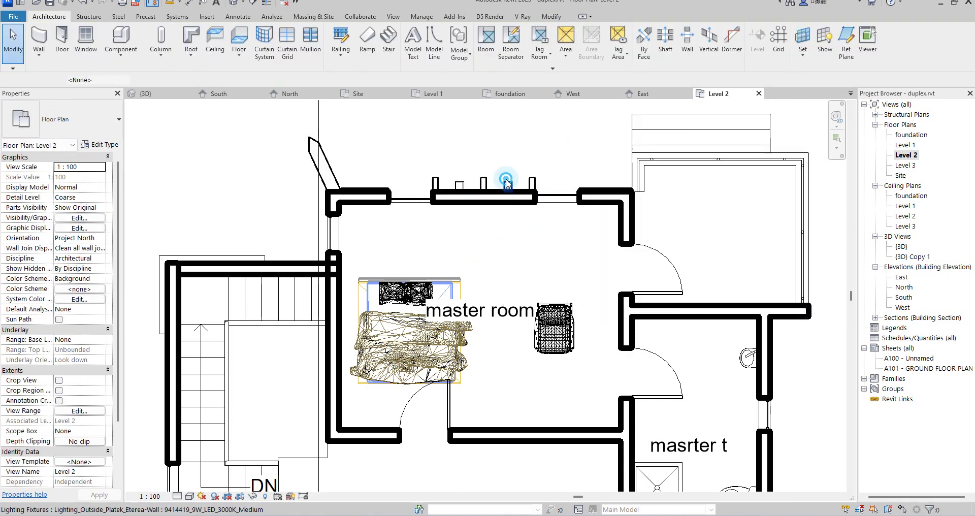
Step: Select the two outdoor wall lights on the master room's front wall and move them up 1300 mm in the North elevation
click(508, 184)
ctrl+click(460, 185)
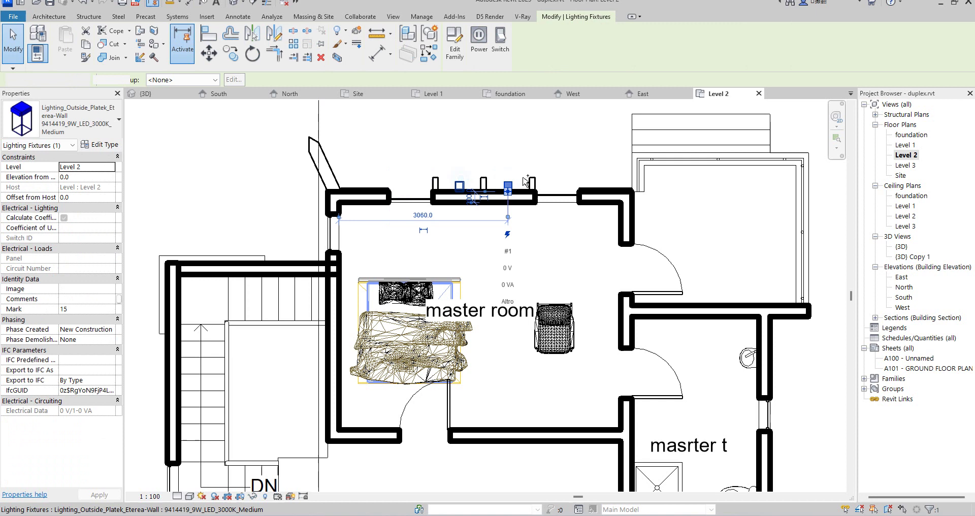
double_click(903, 287)
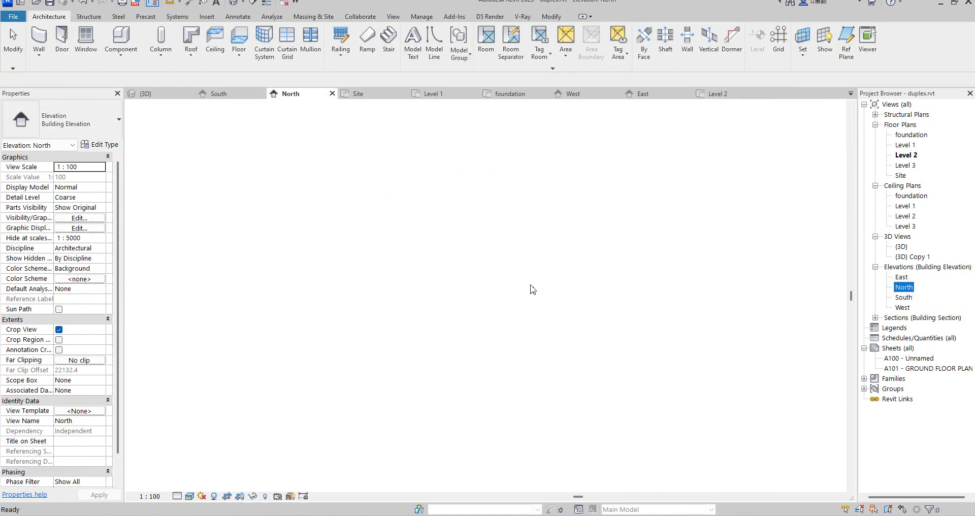
scroll(444, 432, up, 3)
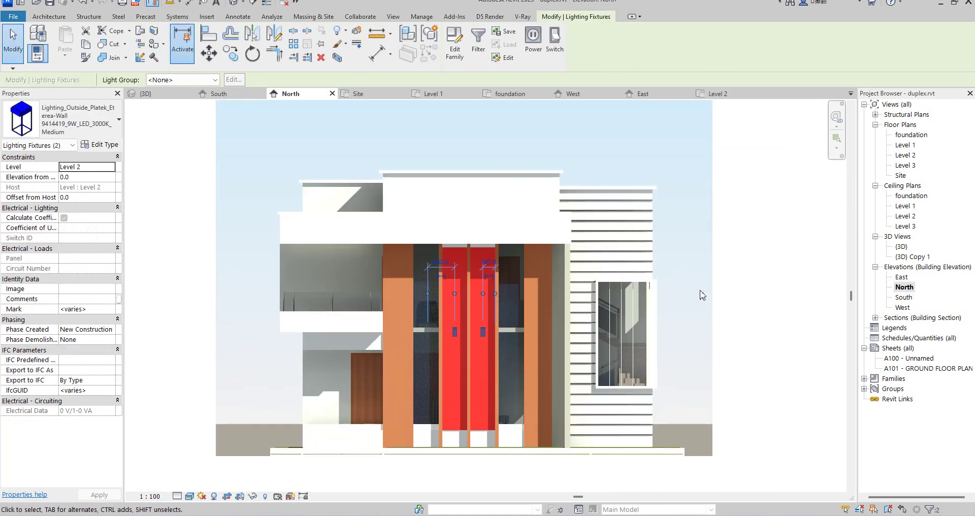
click(231, 53)
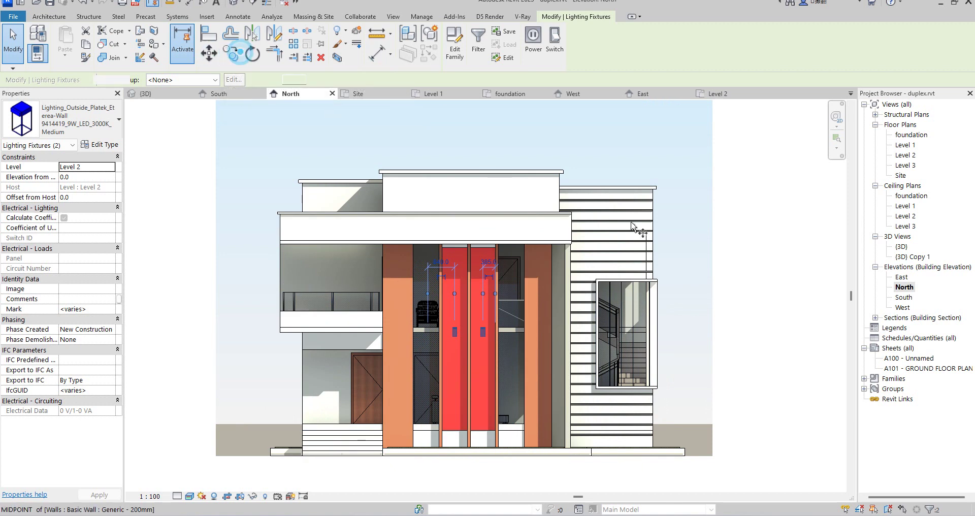
click(571, 321)
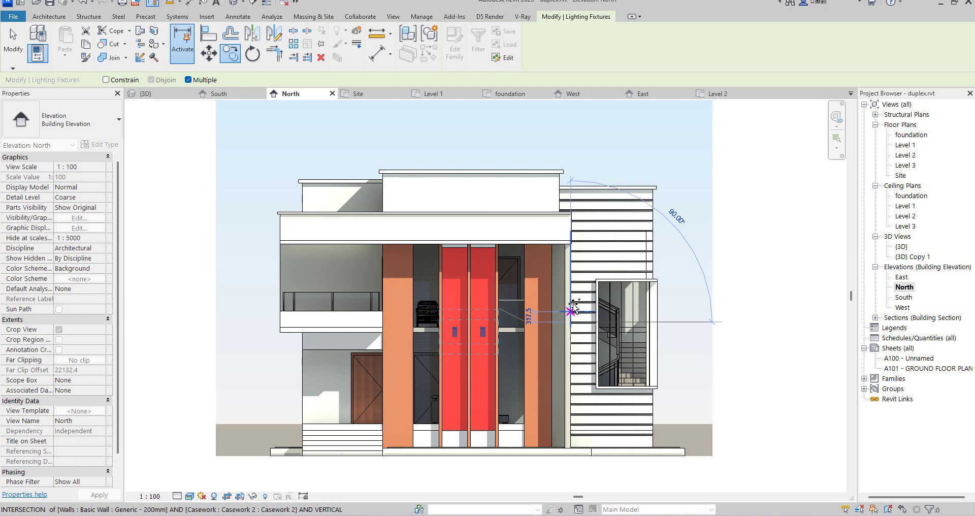
click(209, 53)
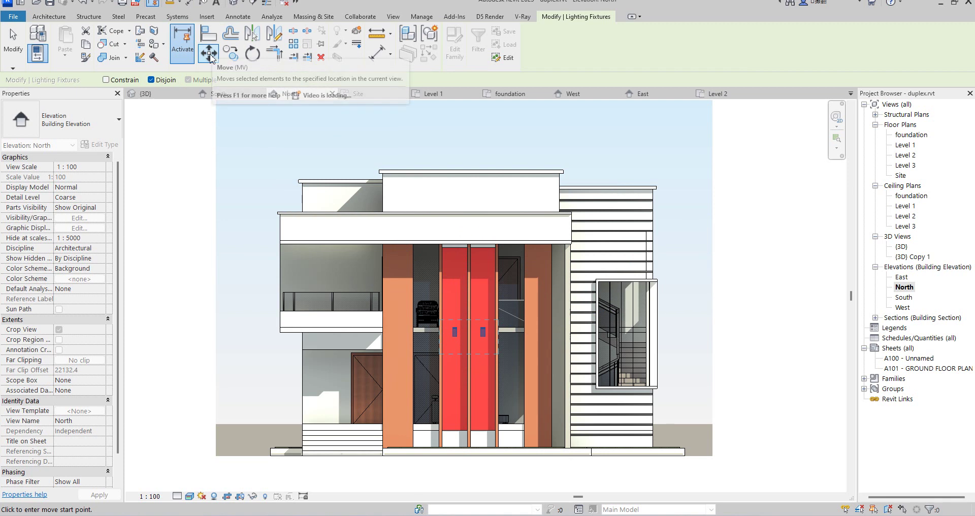
click(571, 321)
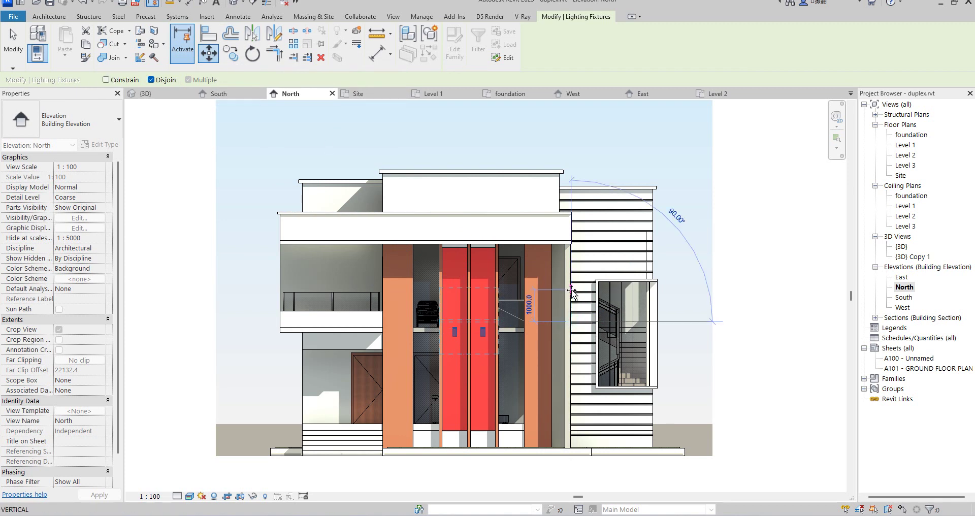
click(572, 281)
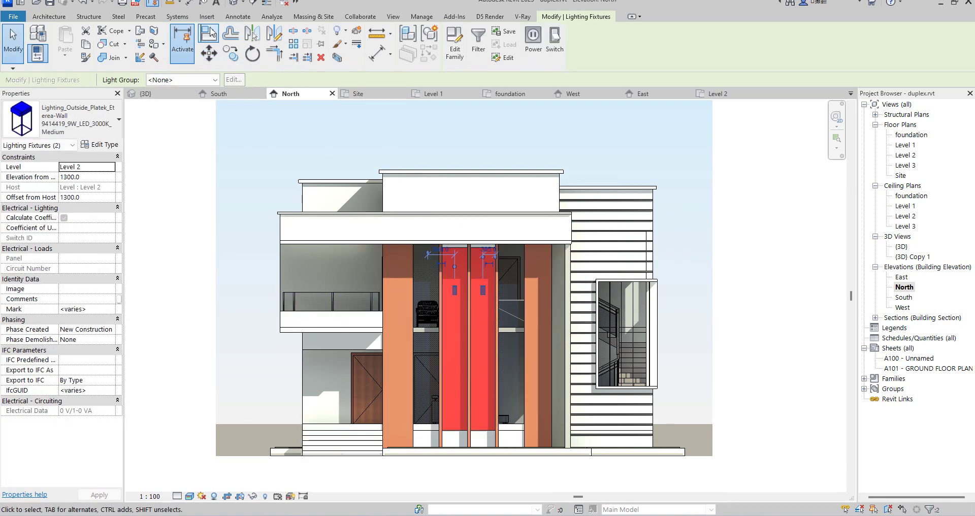
Step: Copy both wall lights straight down to the ground floor by 3250 mm, using the stair window's upper and lower corners as reference points
click(230, 55)
click(598, 280)
click(600, 386)
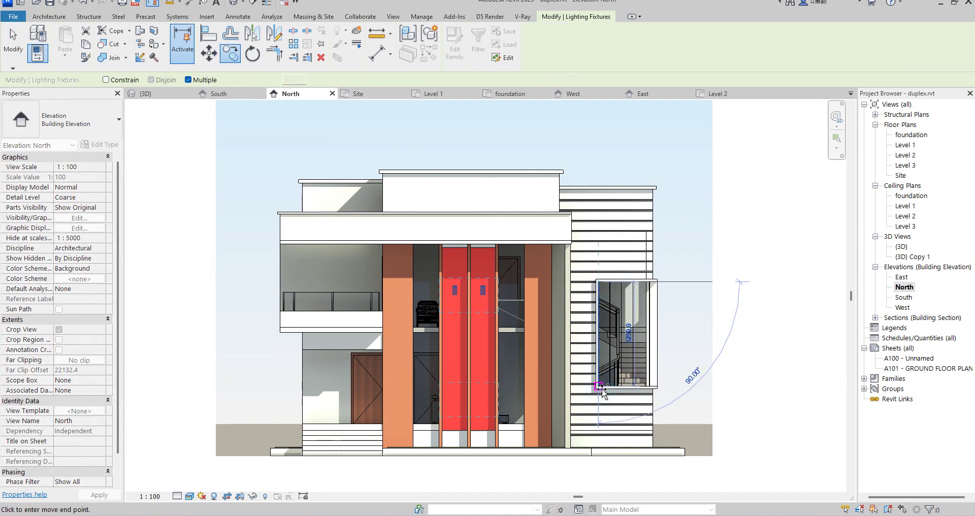
key(Escape)
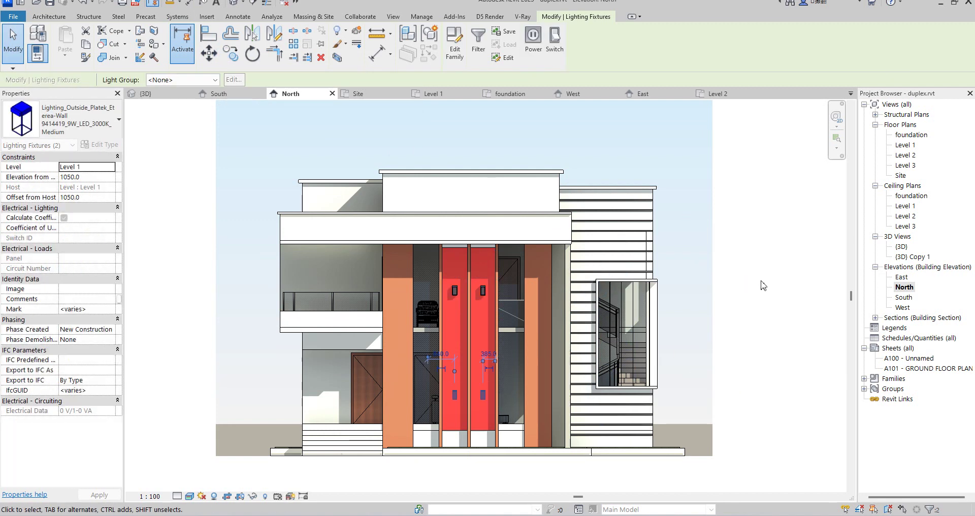
key(Escape)
Step: In the Level 3 floor plan, place four matching wall lights: two on the front parapet, one on its side return and one on the recessed parapet
click(455, 291)
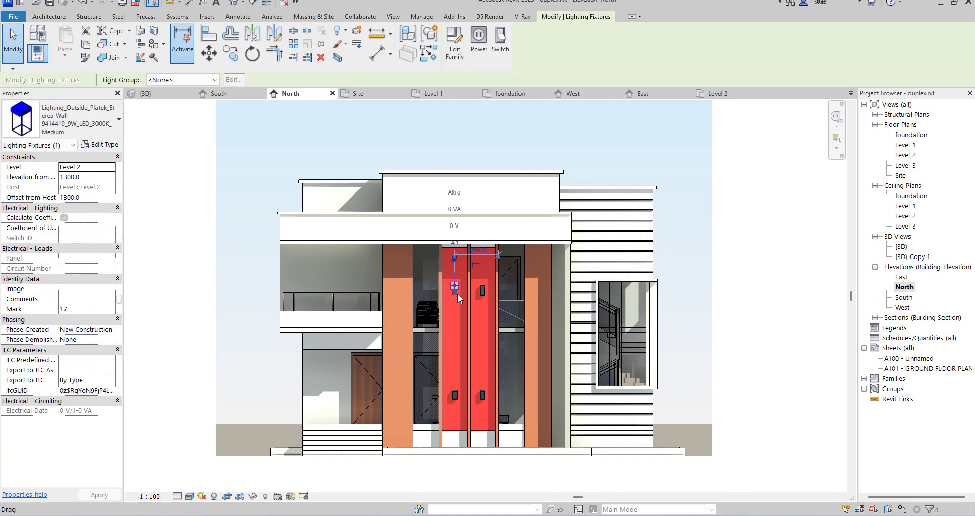
double_click(909, 167)
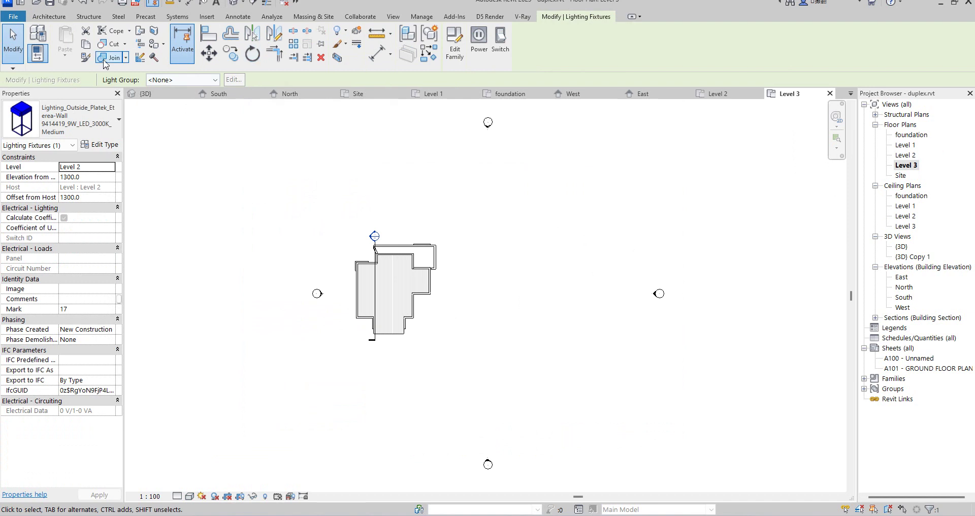
click(428, 52)
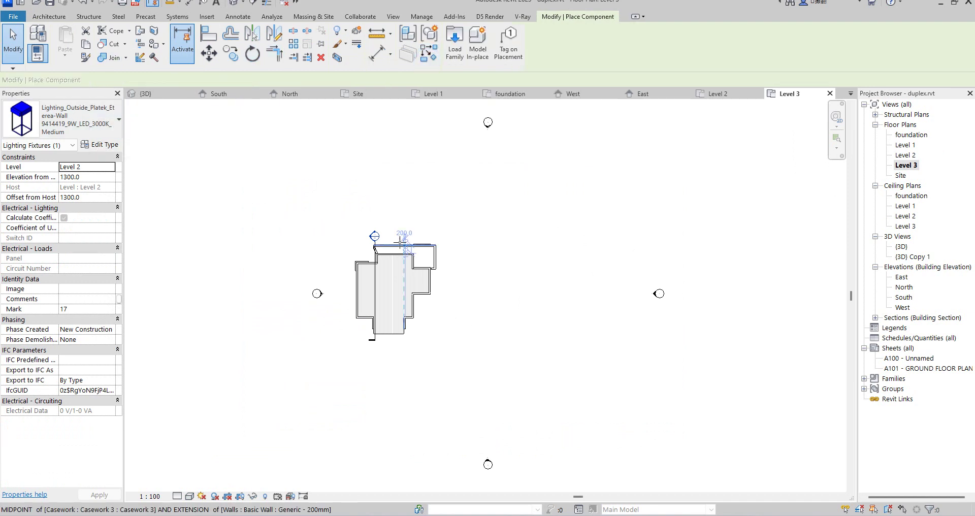
scroll(404, 242, up, 6)
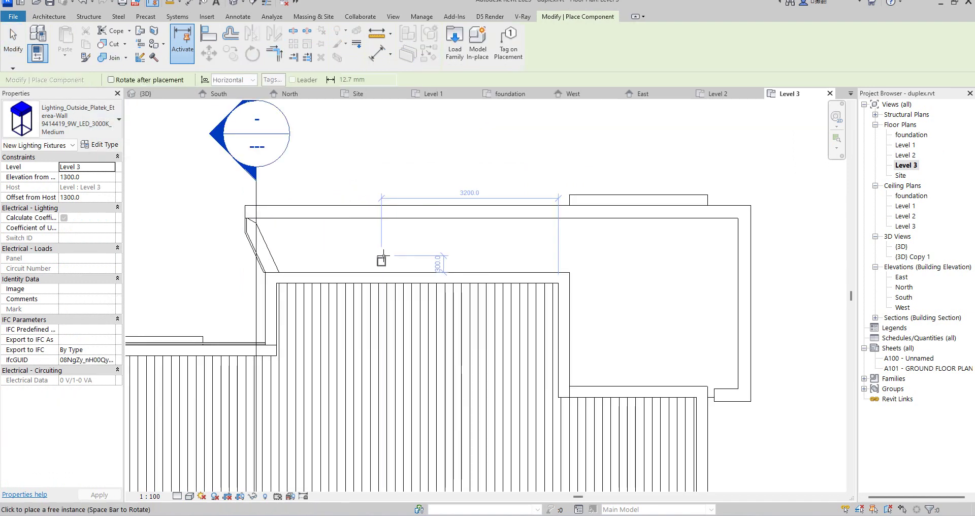
click(355, 269)
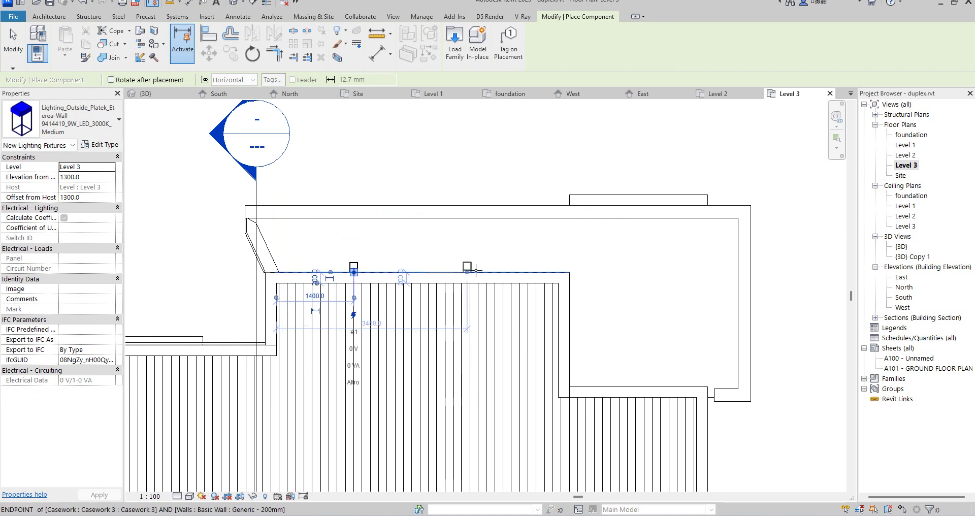
click(473, 269)
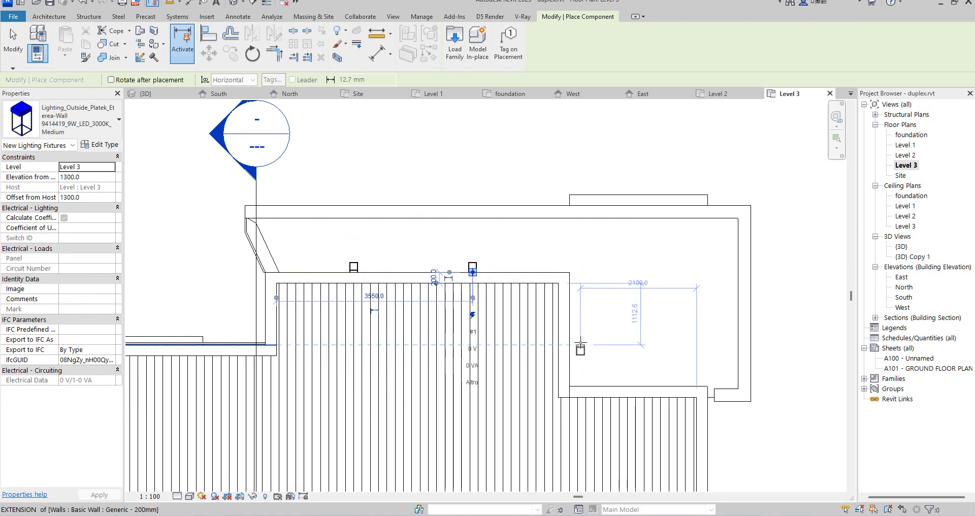
click(573, 345)
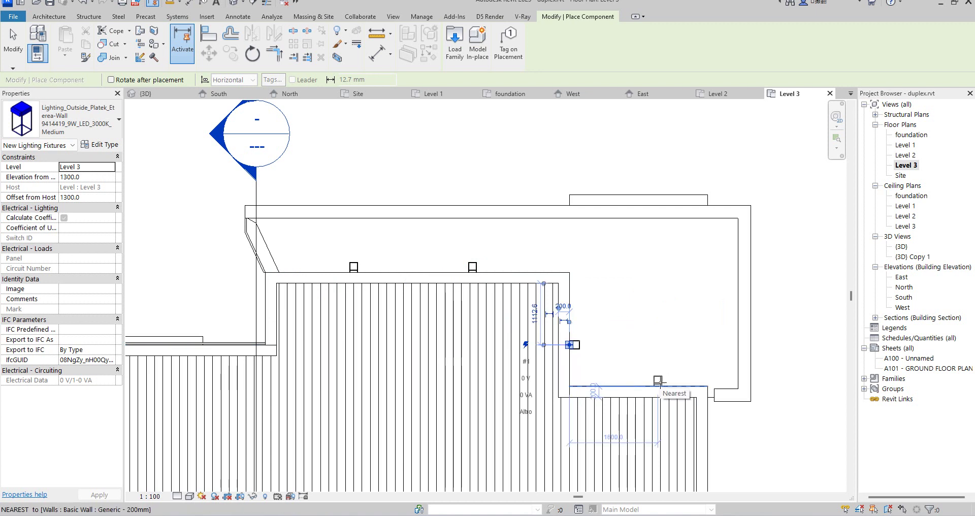
scroll(693, 296, down, 2)
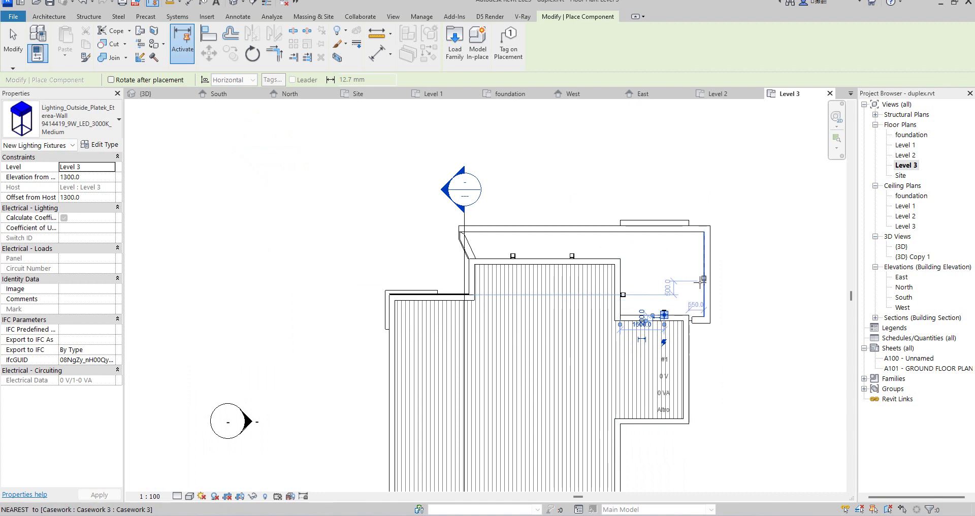
key(Escape)
key(Escape)
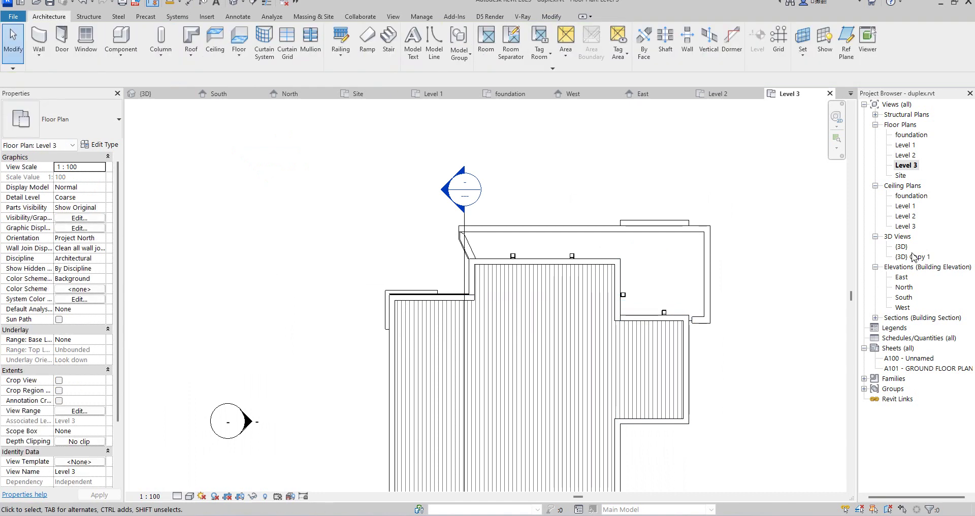
Step: Examine the wall lights on the facade and roof parapets in the North elevation
double_click(904, 298)
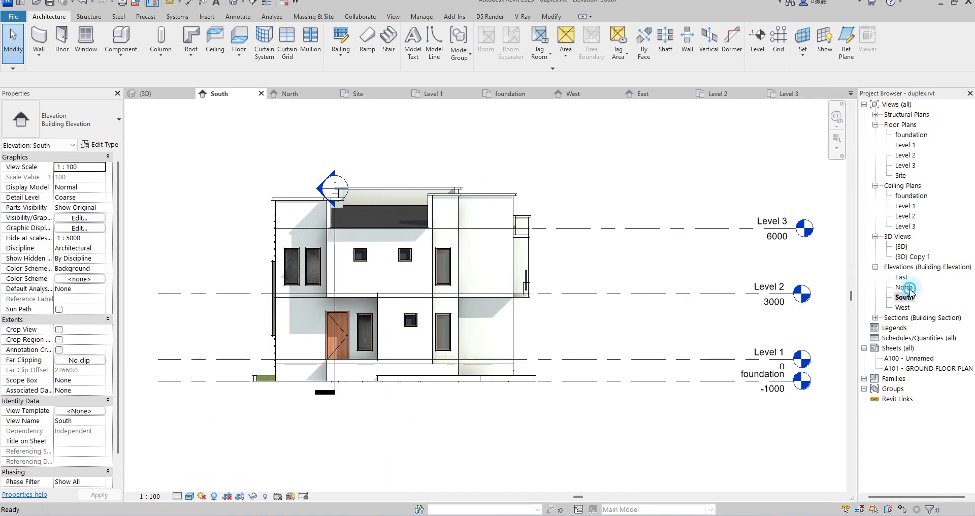
double_click(906, 288)
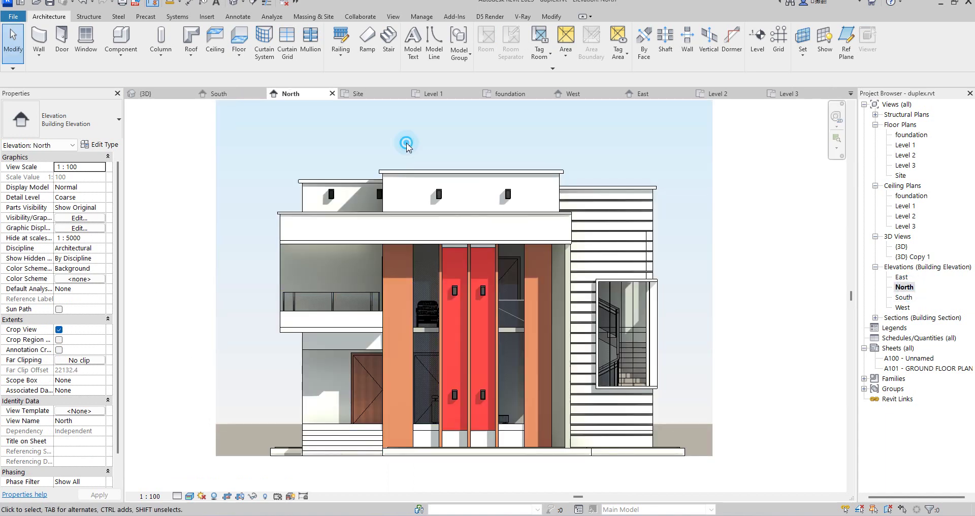
scroll(410, 147, down, 3)
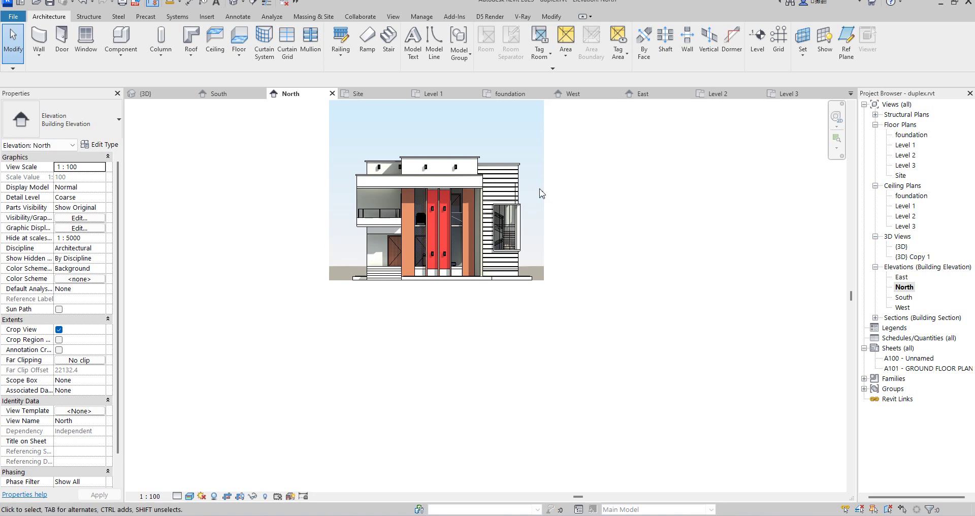
scroll(376, 243, up, 1)
scroll(376, 242, up, 1)
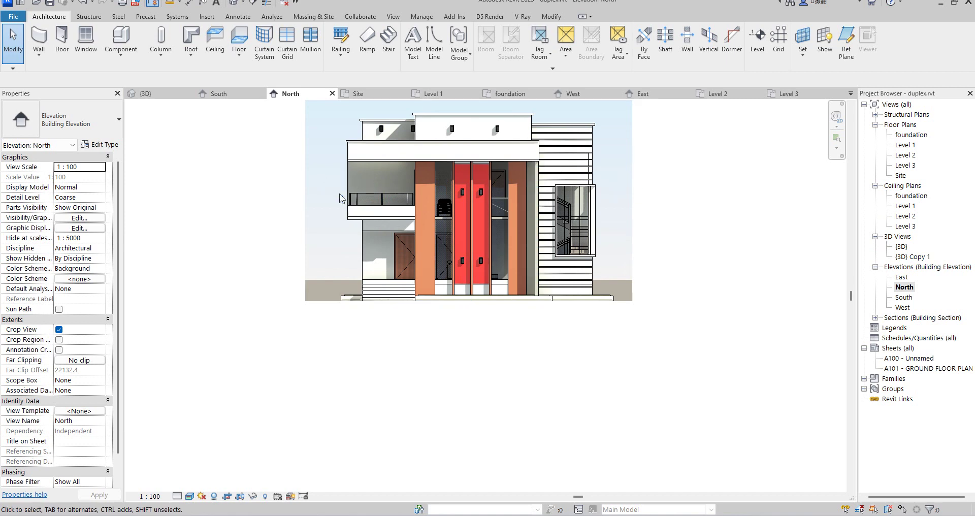
scroll(355, 170, up, 7)
scroll(531, 183, down, 7)
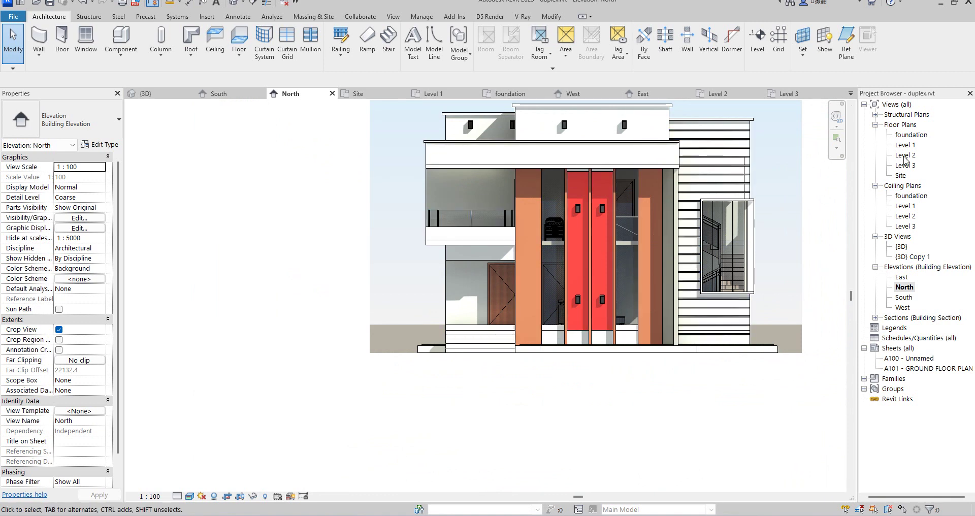
Step: In the Level 1 floor plan, start a ceiling and open the layer structure of the Compound Ceiling type Plain for editing
double_click(906, 148)
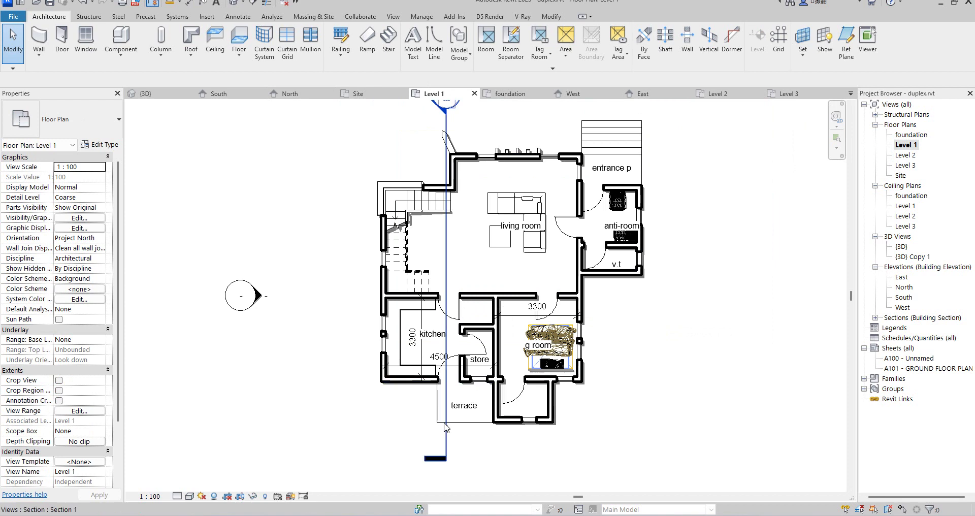
scroll(552, 408, down, 2)
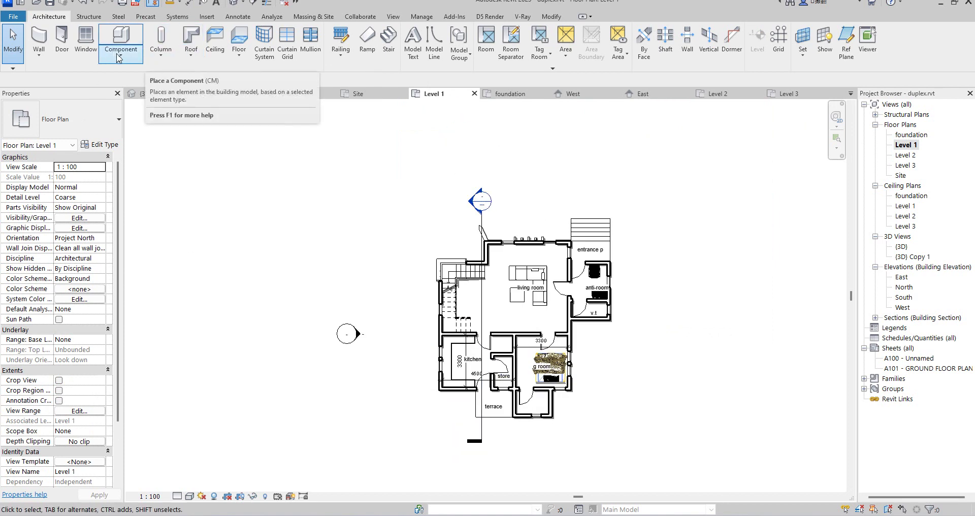
click(214, 52)
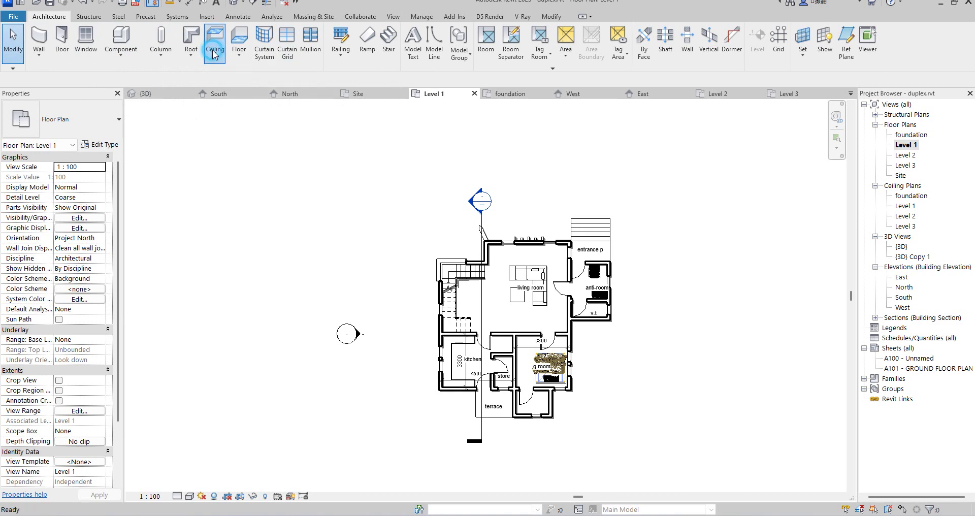
click(99, 145)
click(218, 152)
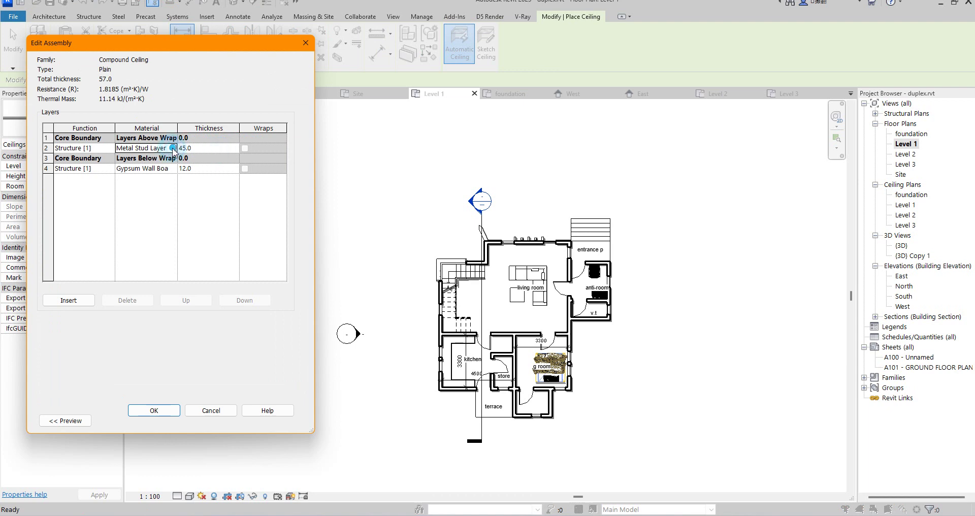
Step: Set the material of the ceiling's 45 mm structure layer to Aluminium(8)
click(173, 148)
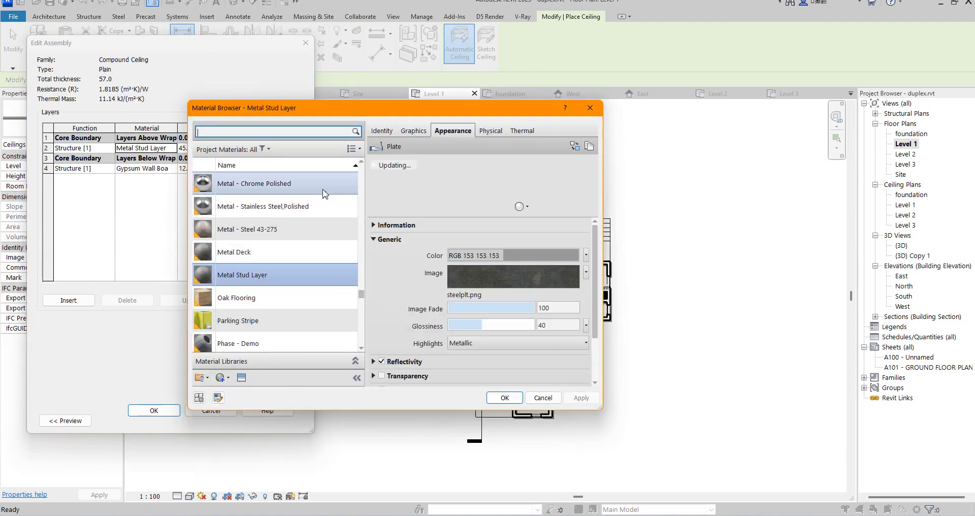
scroll(289, 284, down, 3)
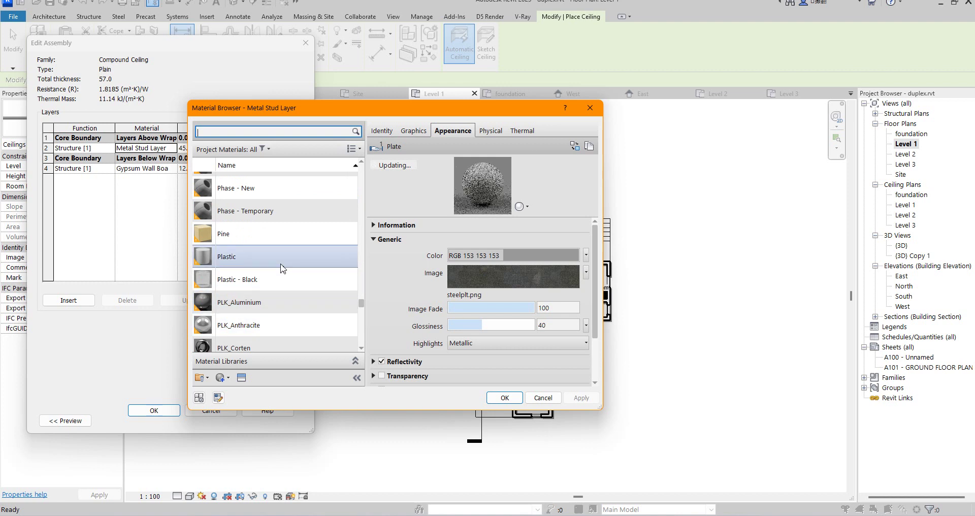
scroll(283, 268, up, 15)
scroll(283, 268, up, 12)
scroll(283, 268, down, 2)
scroll(282, 268, up, 3)
click(229, 252)
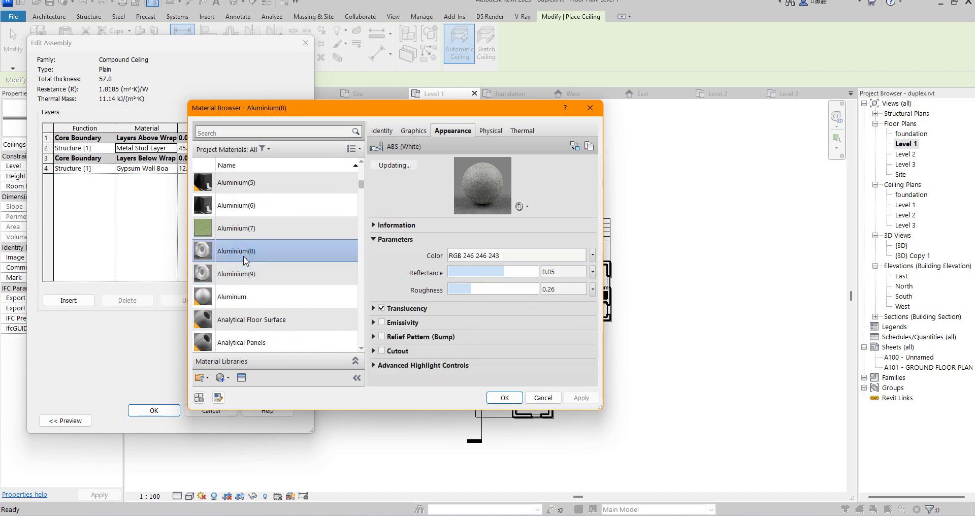
click(503, 396)
Step: Set the material of the ceiling's 12 mm lower layer to frame trim(1) and accept the layer structure
click(172, 169)
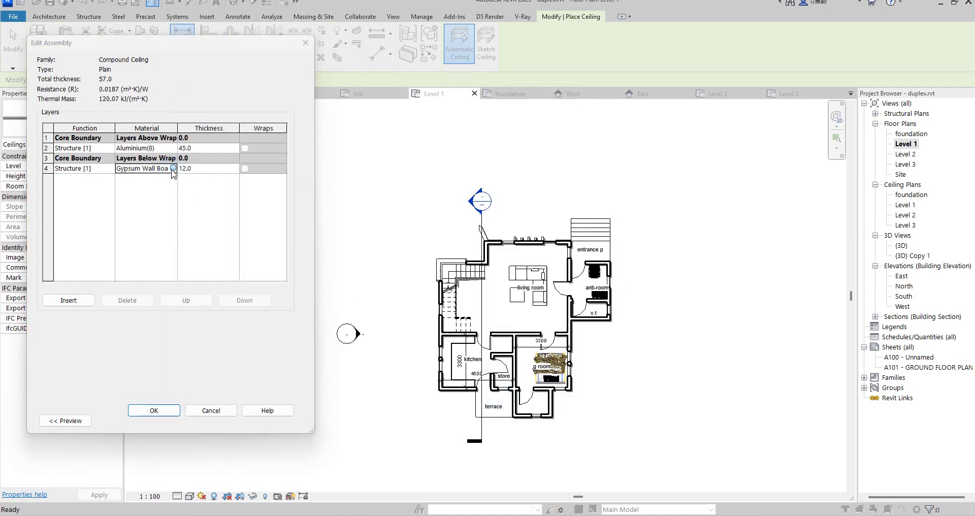
click(173, 168)
scroll(272, 277, up, 2)
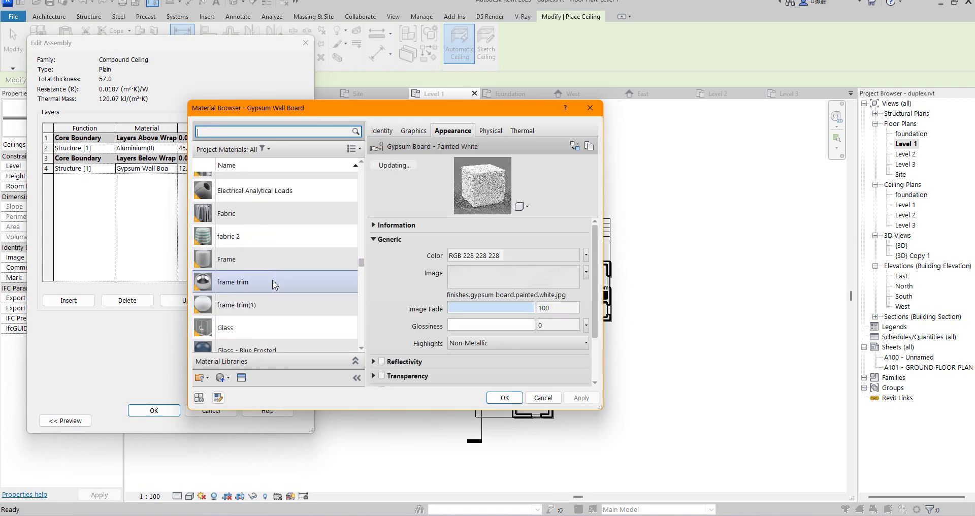
double_click(273, 312)
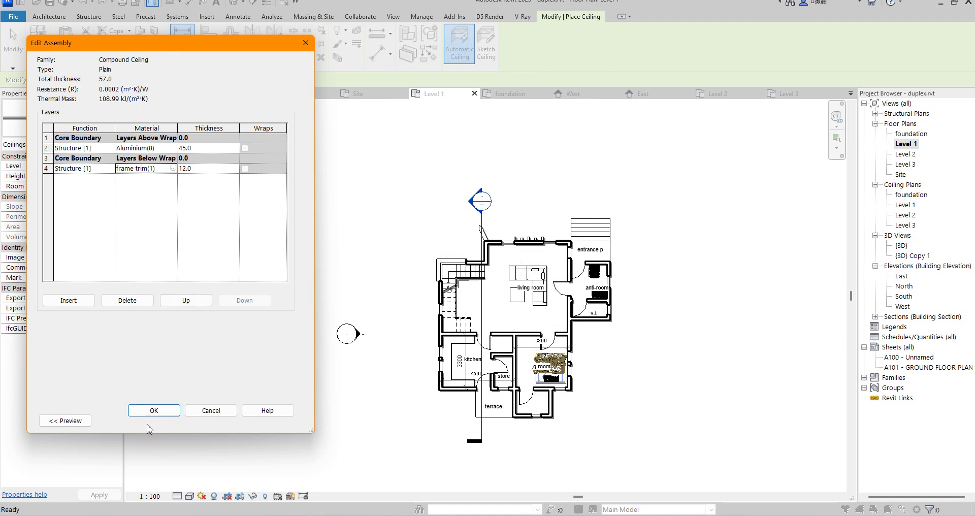
click(169, 411)
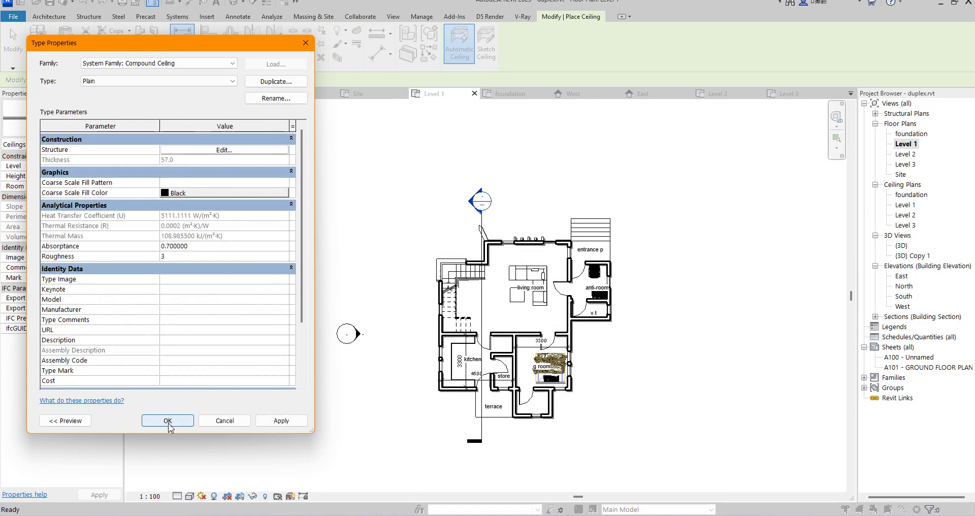
Step: Accept the Plain ceiling type and sketch a rectangular ceiling boundary about 2500 by 1440 mm over the entrance porch
click(168, 421)
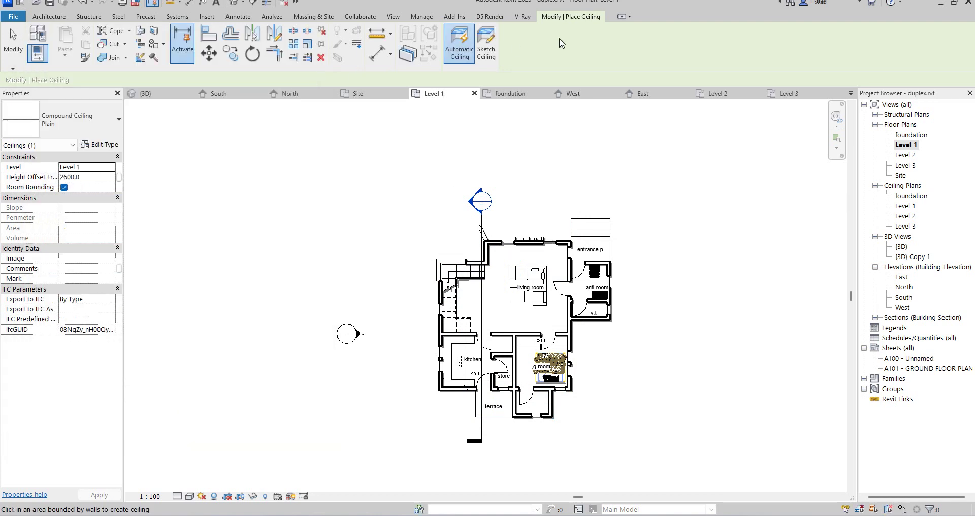
click(478, 55)
scroll(607, 253, up, 2)
click(543, 31)
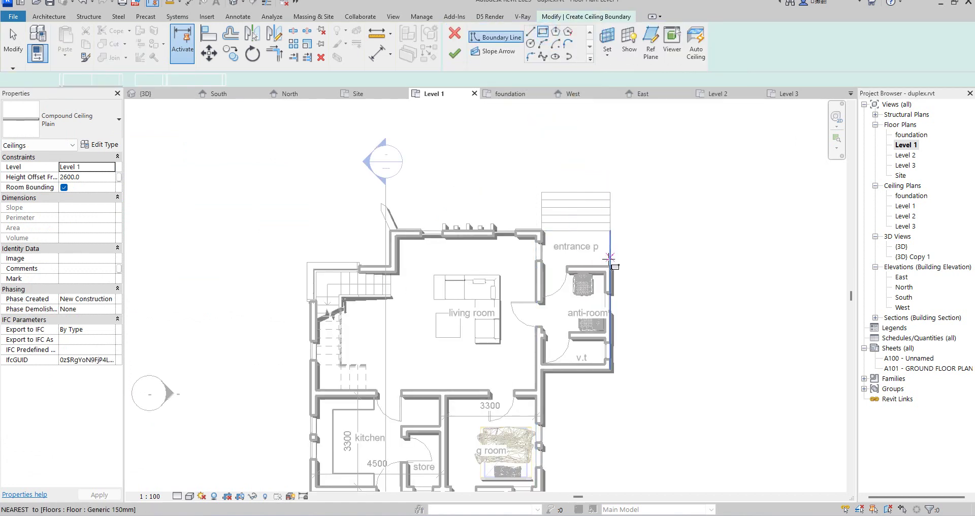
scroll(619, 269, up, 5)
click(616, 273)
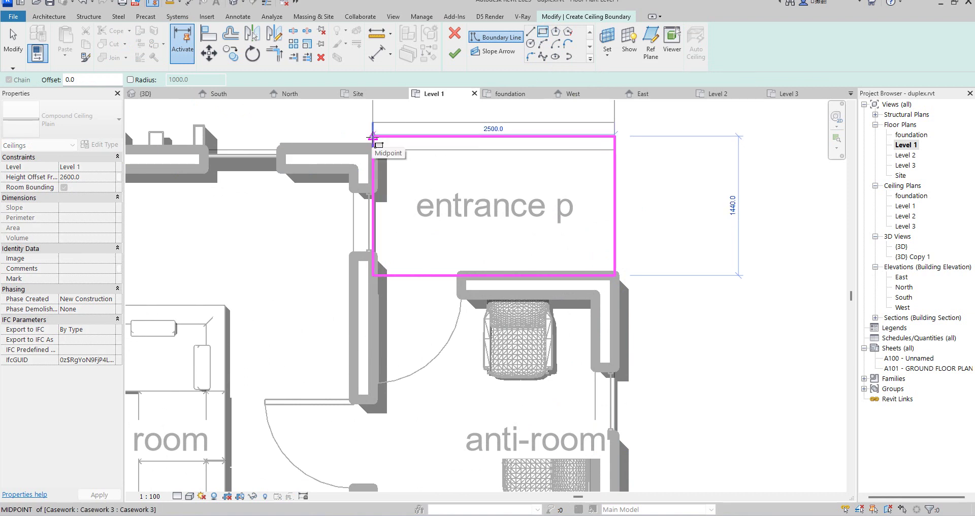
click(372, 137)
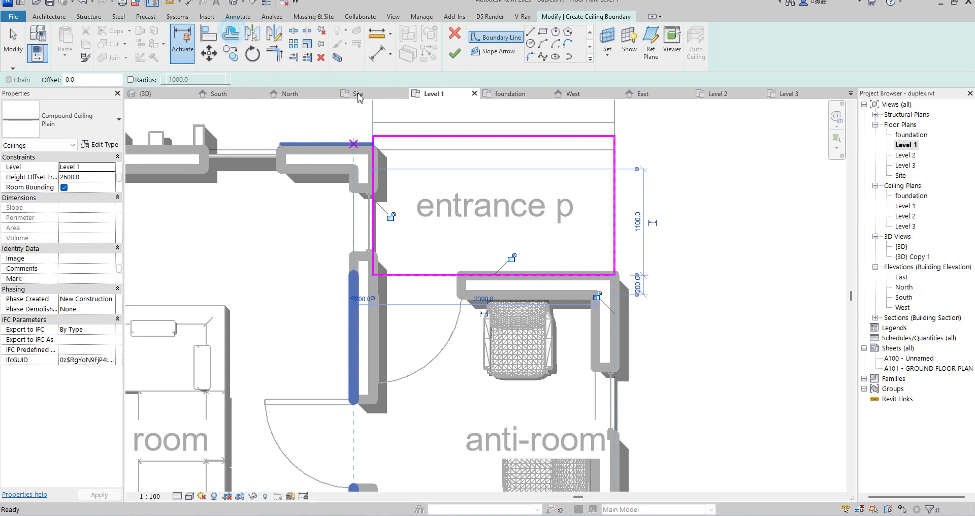
Step: Offset the porch ceiling boundary's two free outer edges outward by 150 mm and finish the ceiling sketch
click(618, 215)
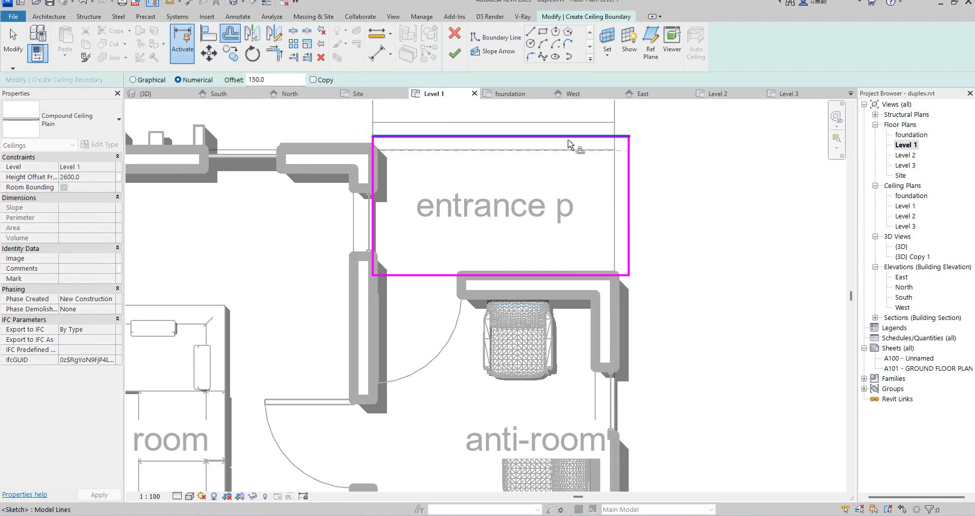
click(569, 136)
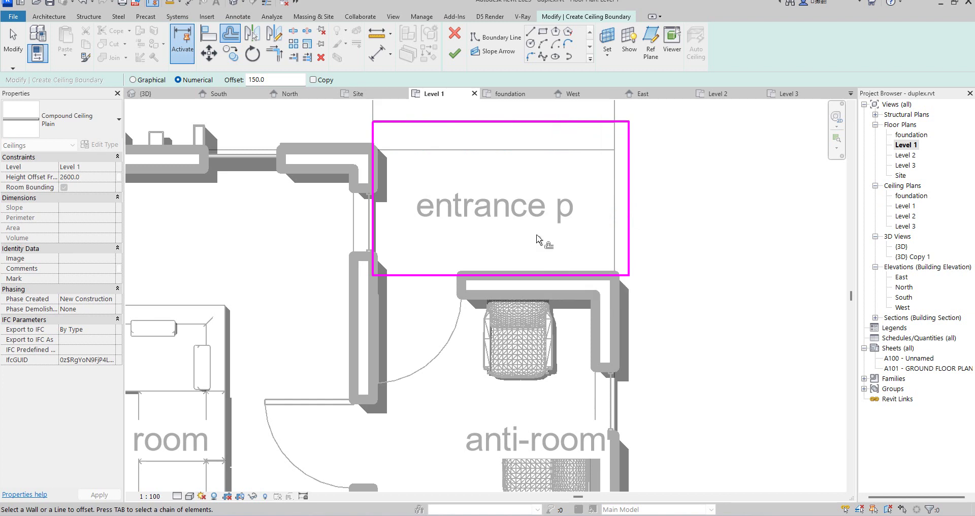
click(455, 53)
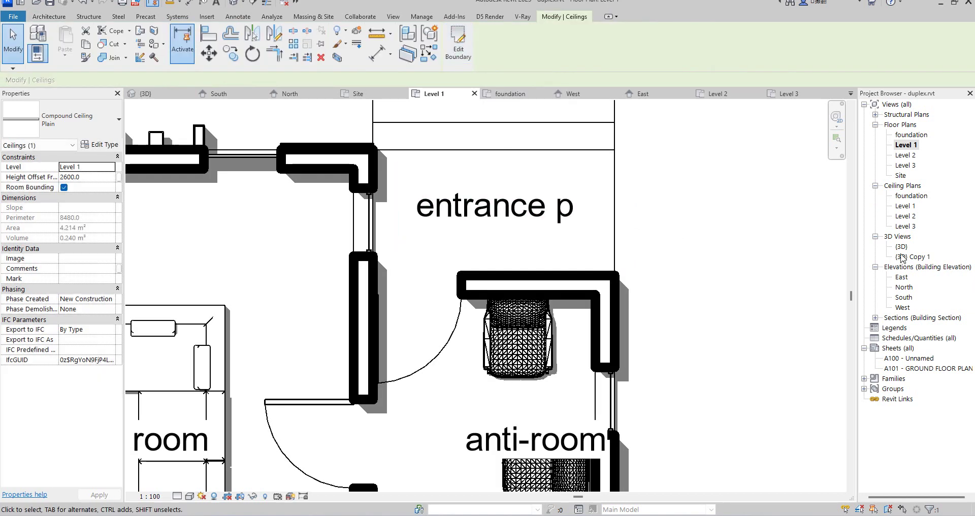
Step: In the North elevation, lower the porch ceiling to a height offset of 2270 mm, just above the entrance door
double_click(904, 288)
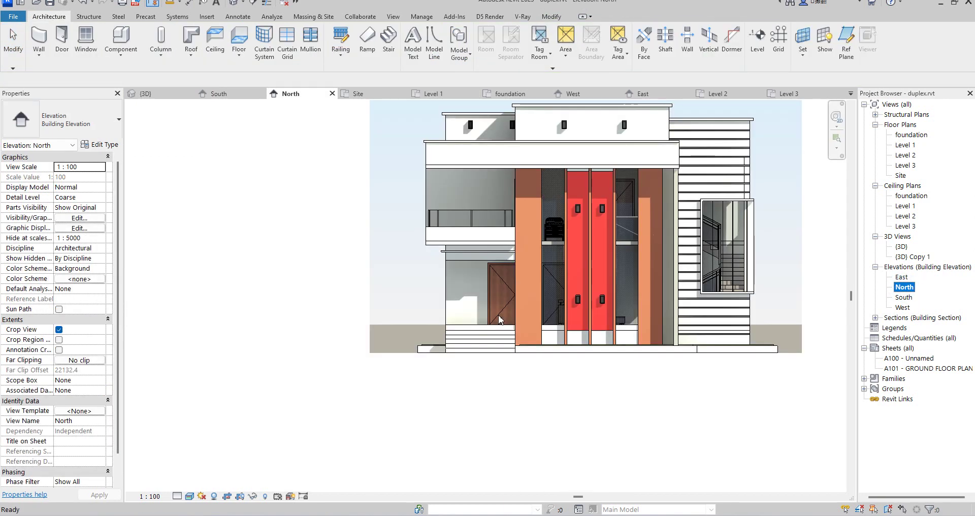
scroll(488, 234, up, 3)
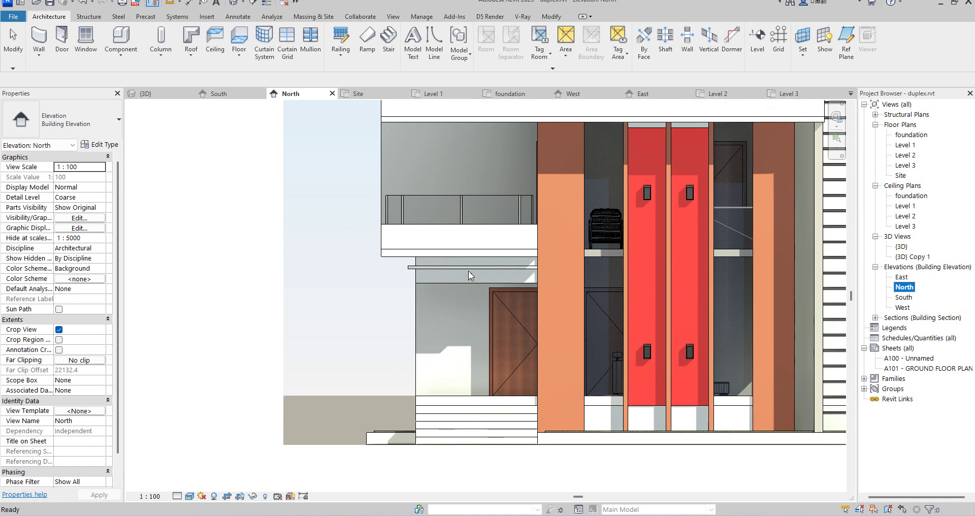
click(411, 273)
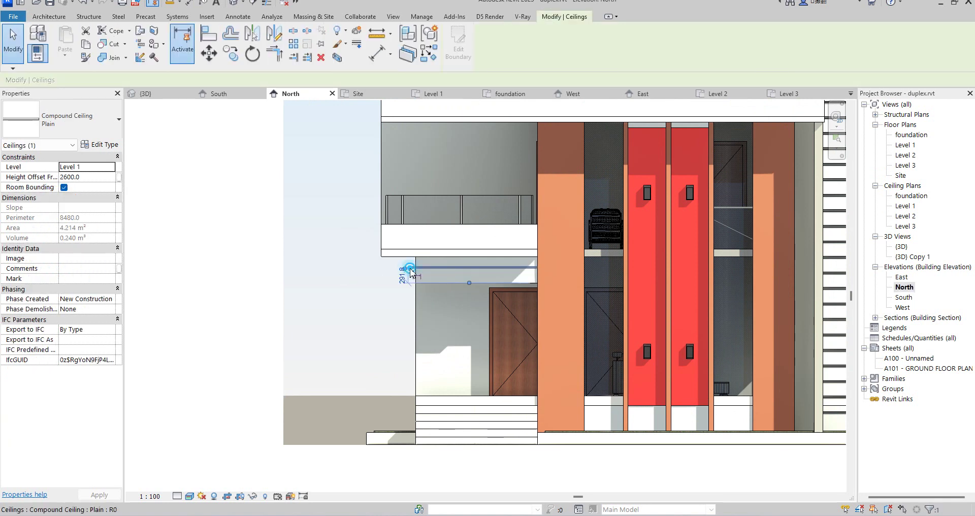
click(411, 269)
click(315, 292)
click(460, 263)
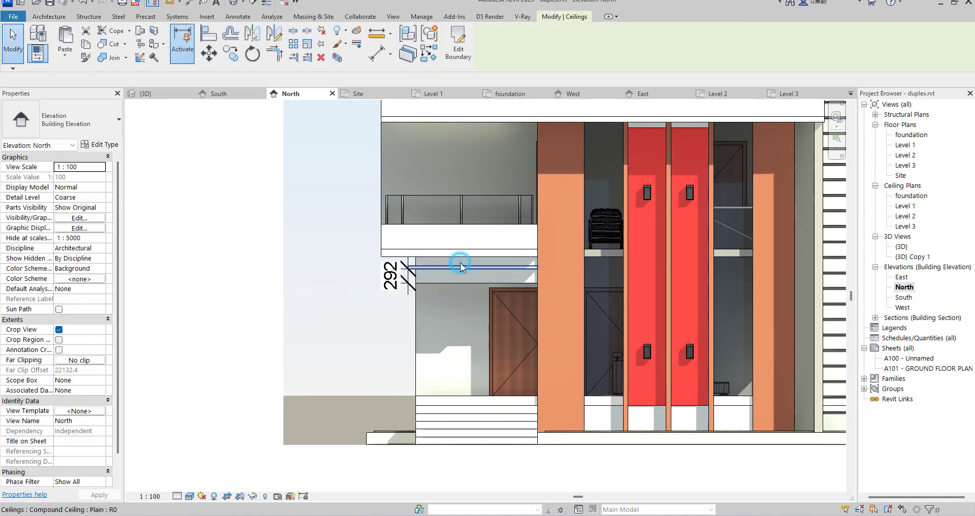
drag(460, 263, 450, 283)
scroll(447, 305, up, 5)
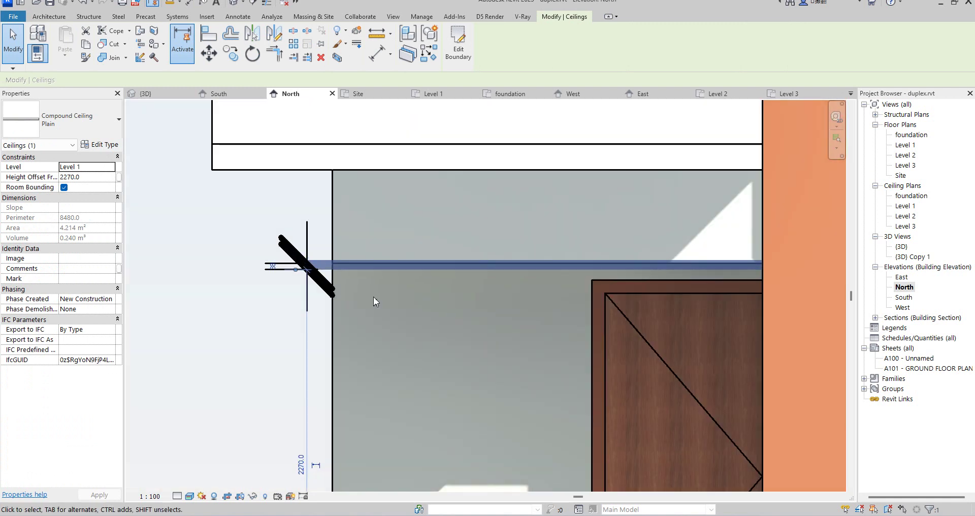
Step: Delete the vertical dimension placed at the outer end of the porch ceiling
click(249, 316)
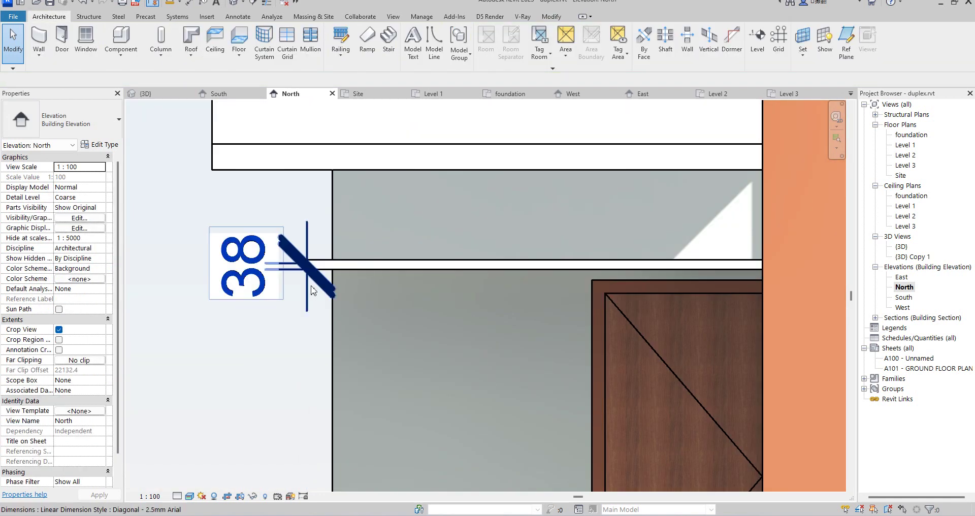
click(307, 284)
key(Delete)
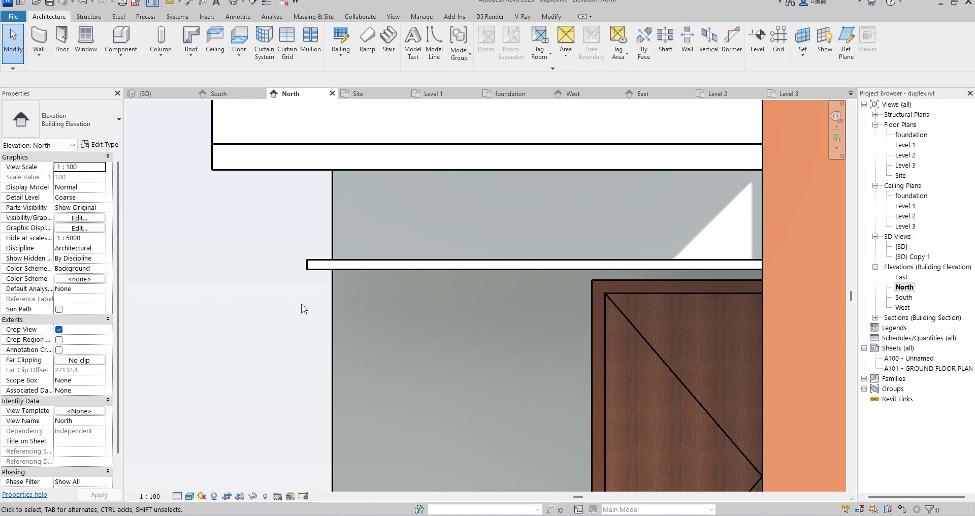
Step: Copy the porch ceiling up to the underside of the roof band above the balcony, at a 2543 mm offset from Level 2
scroll(302, 307, down, 6)
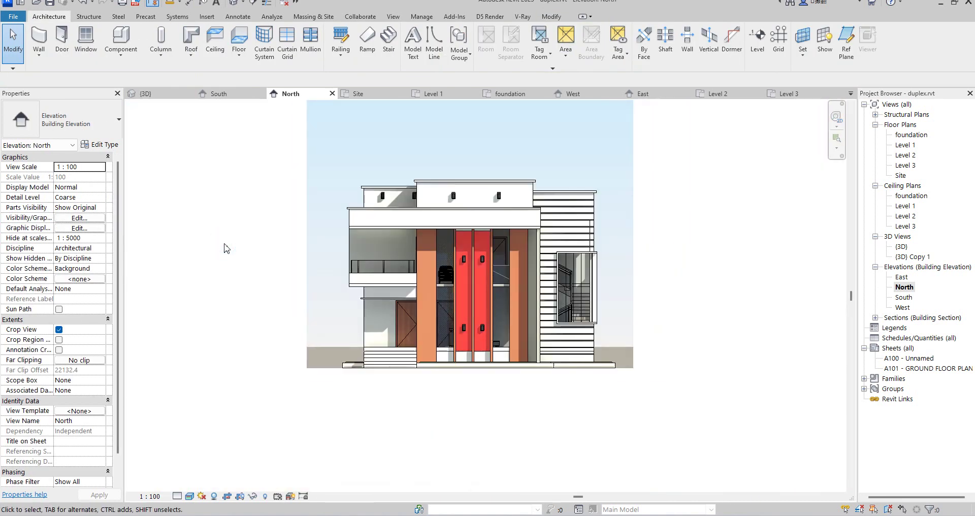
click(370, 299)
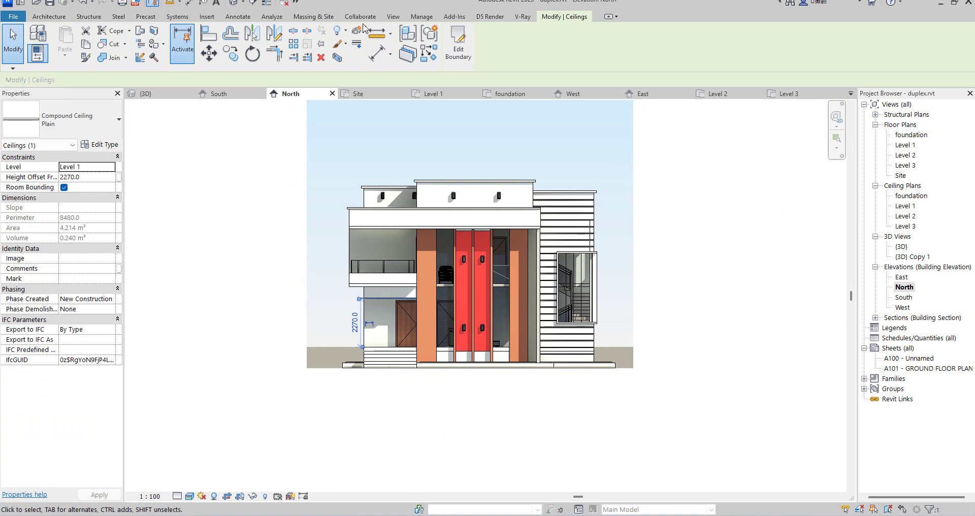
click(230, 52)
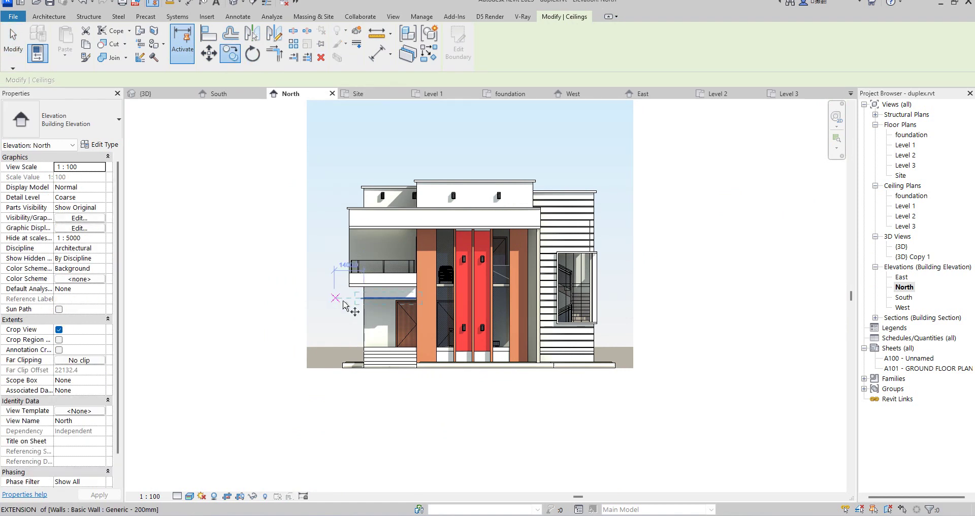
scroll(339, 302, up, 2)
scroll(456, 297, up, 4)
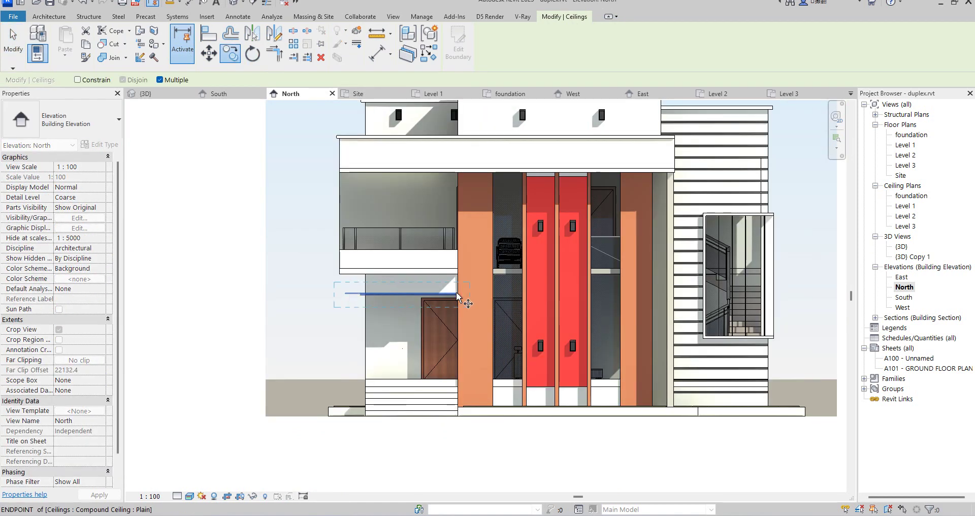
click(459, 294)
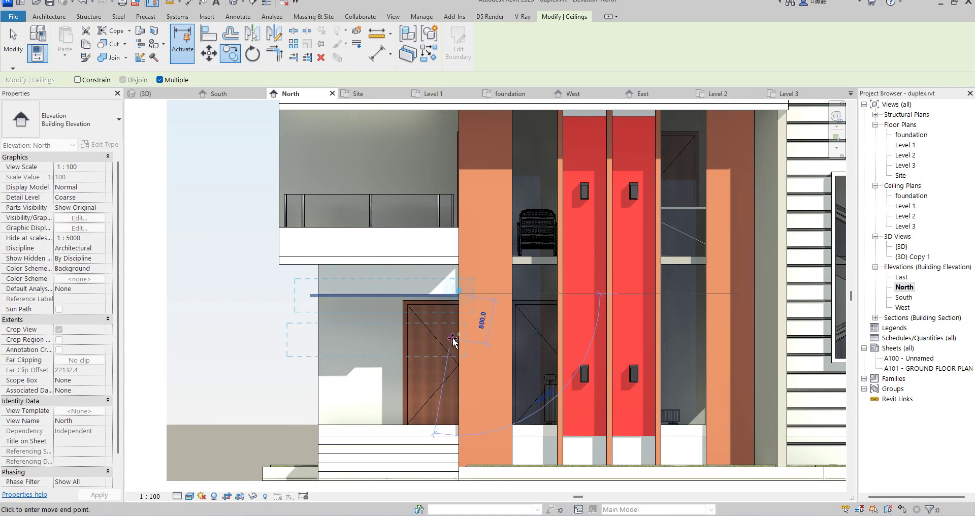
scroll(457, 304, down, 3)
scroll(455, 213, up, 2)
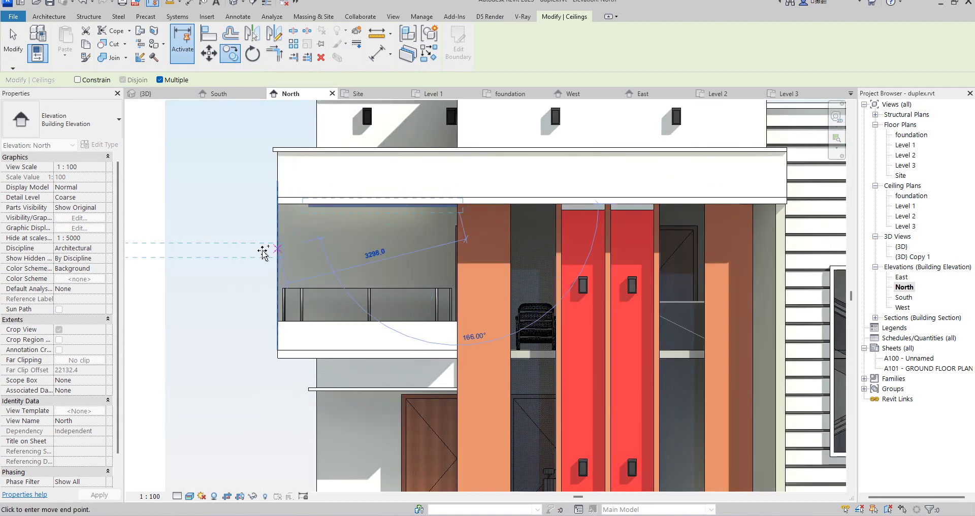
click(263, 252)
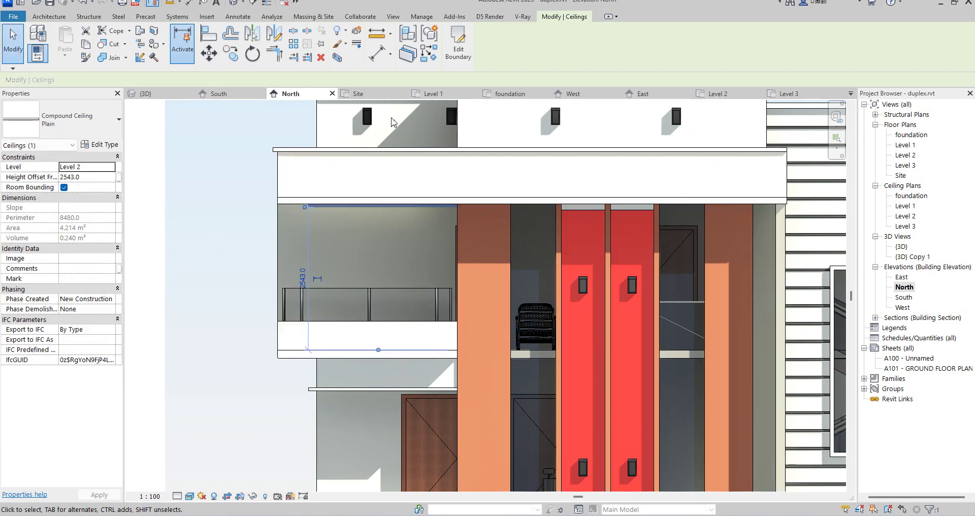
Step: Edit the copied ceiling's boundary in the Level 2 floor plan, aligning three edges with the balcony's two outer edges and the wall behind it
click(455, 56)
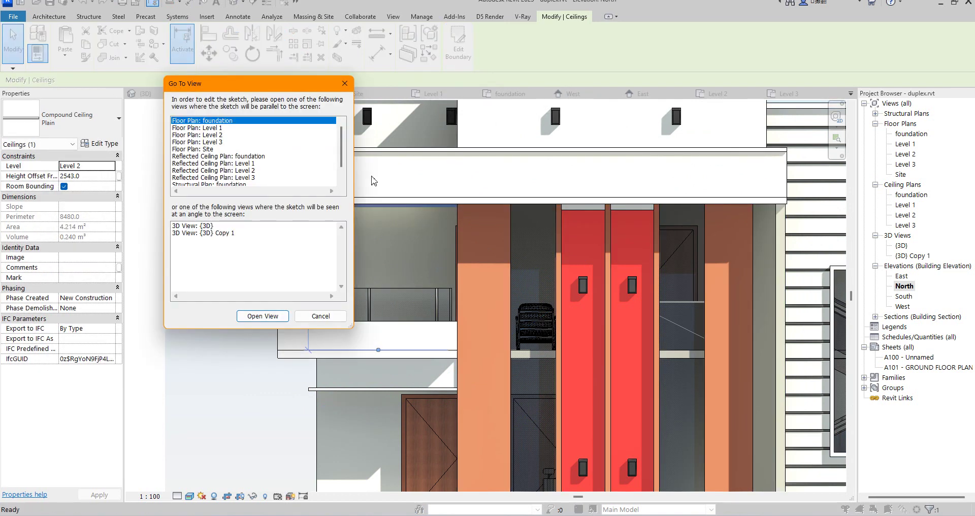
click(208, 135)
click(271, 310)
scroll(829, 281, down, 3)
scroll(693, 272, up, 5)
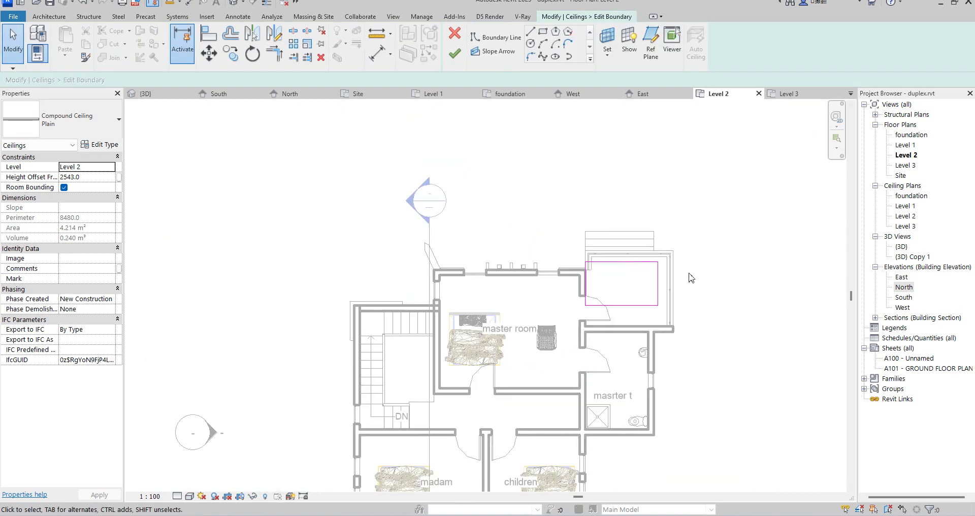
click(207, 36)
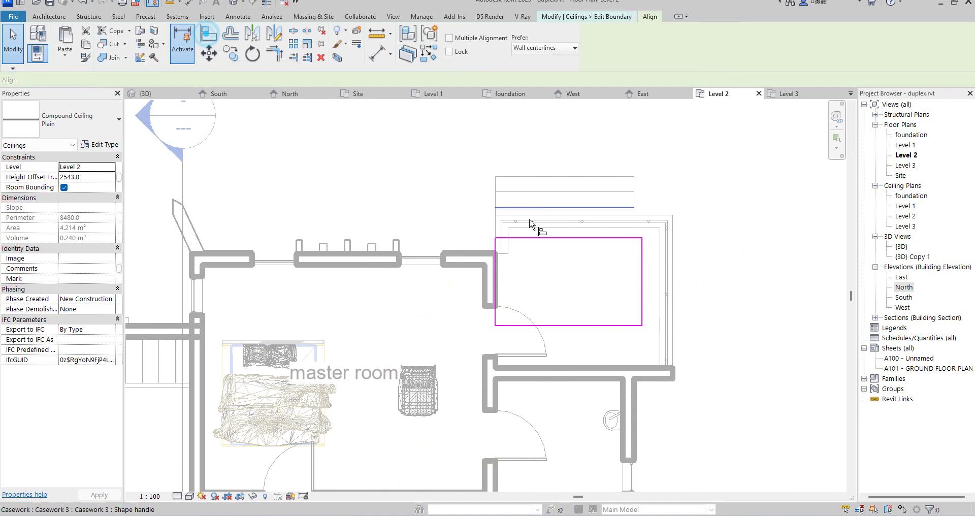
click(668, 216)
click(622, 238)
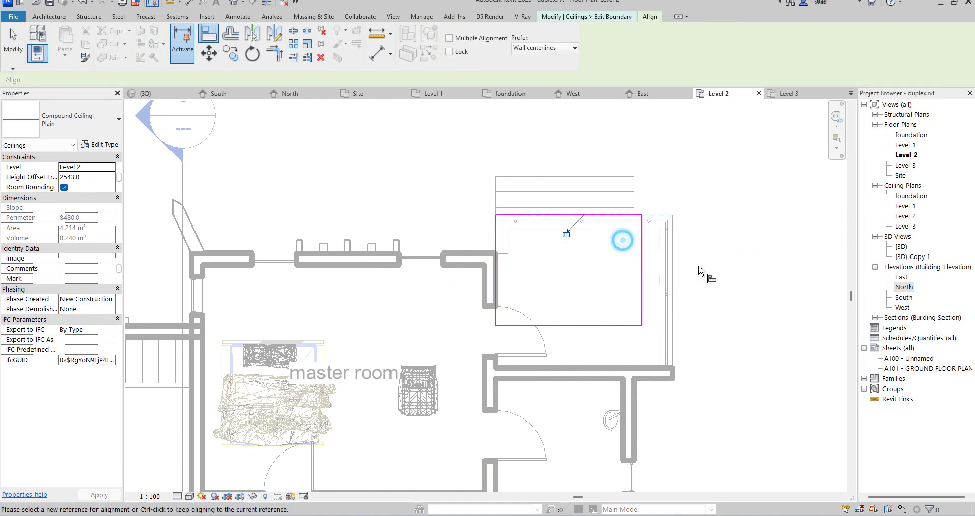
click(672, 276)
click(639, 293)
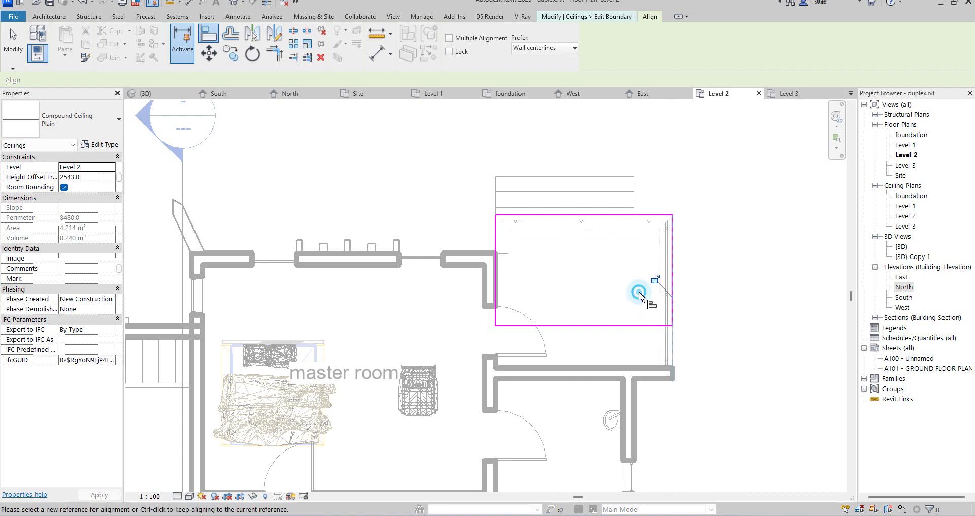
click(655, 367)
click(642, 324)
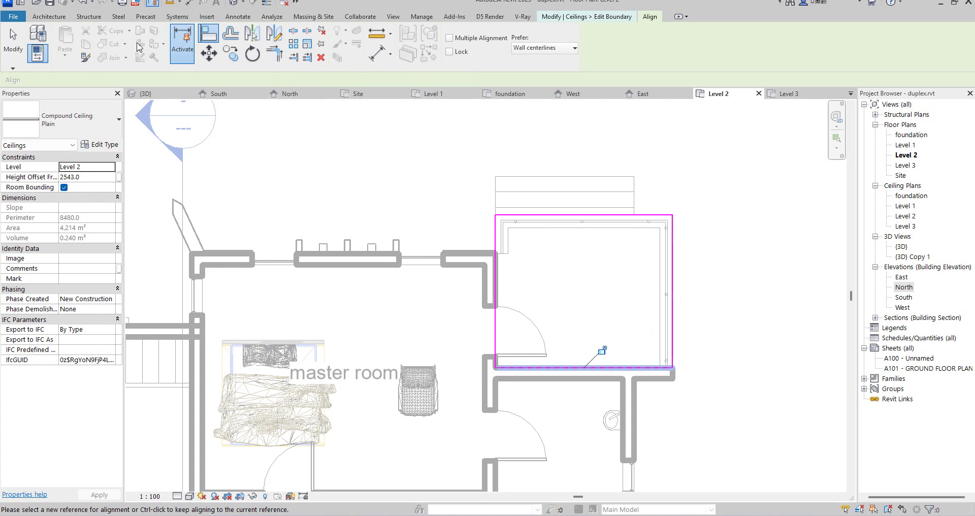
Step: Offset the balcony ceiling's two outer edges and its master room side edge outward by 150 mm, and finish the boundary
click(230, 34)
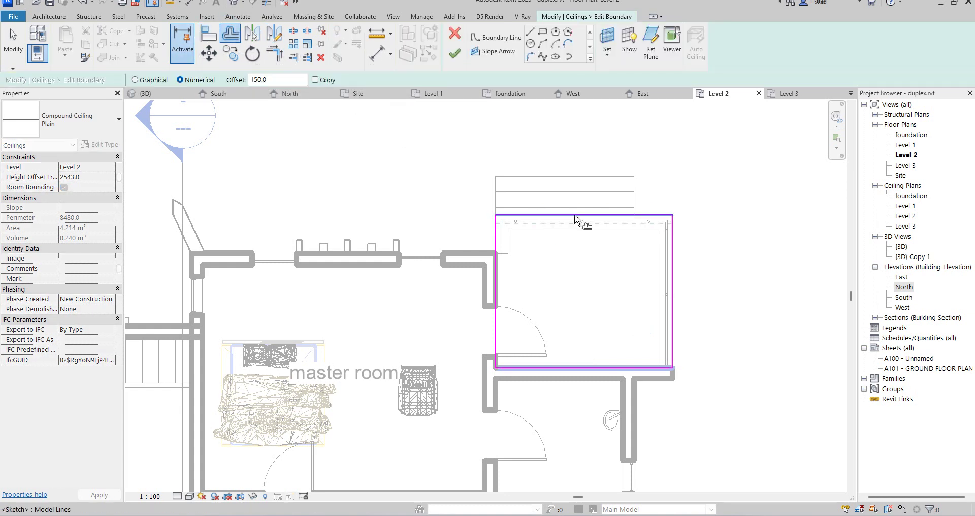
click(647, 210)
click(674, 249)
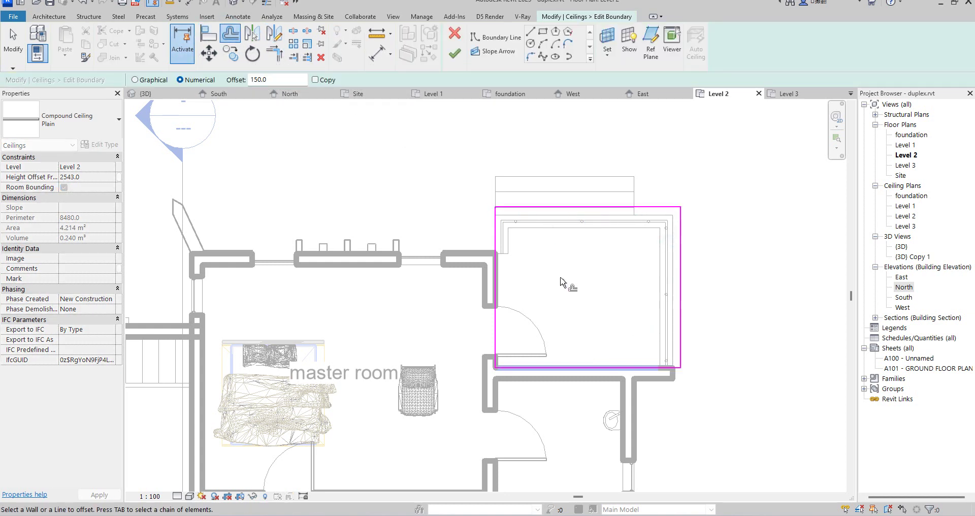
click(494, 236)
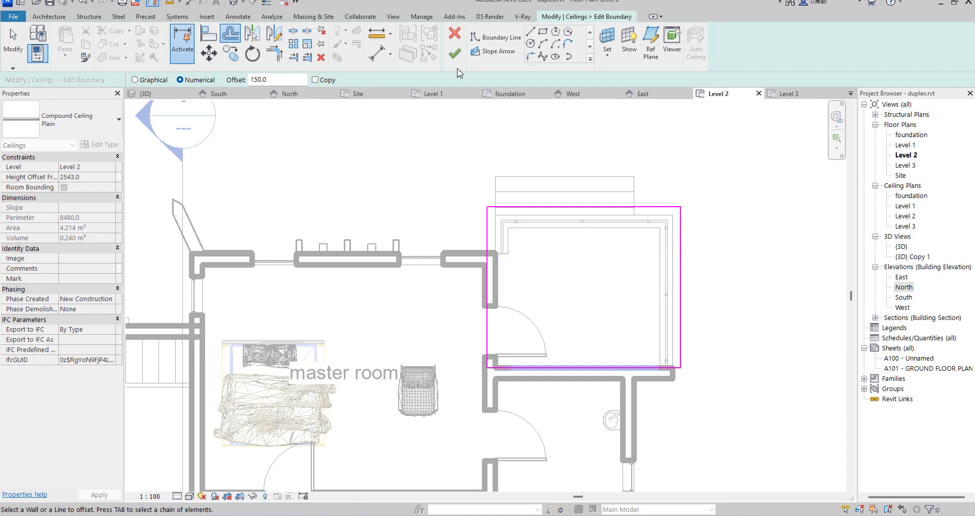
click(454, 53)
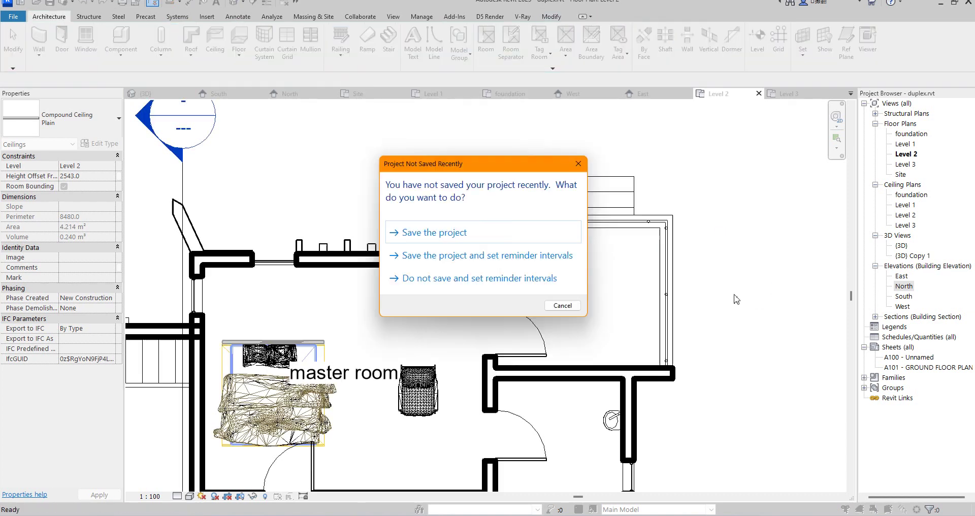
Step: Save the project and inspect the porch and balcony ceilings in the full North elevation
click(412, 234)
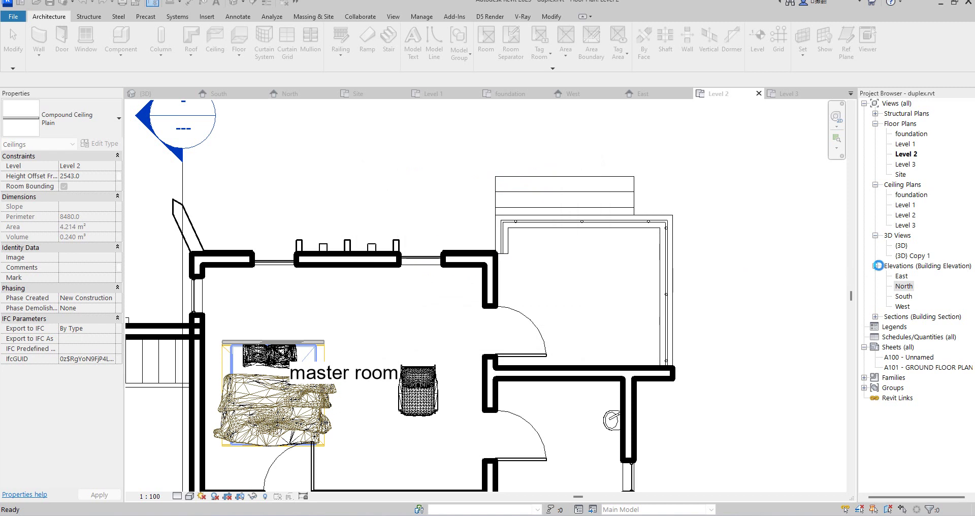
double_click(904, 286)
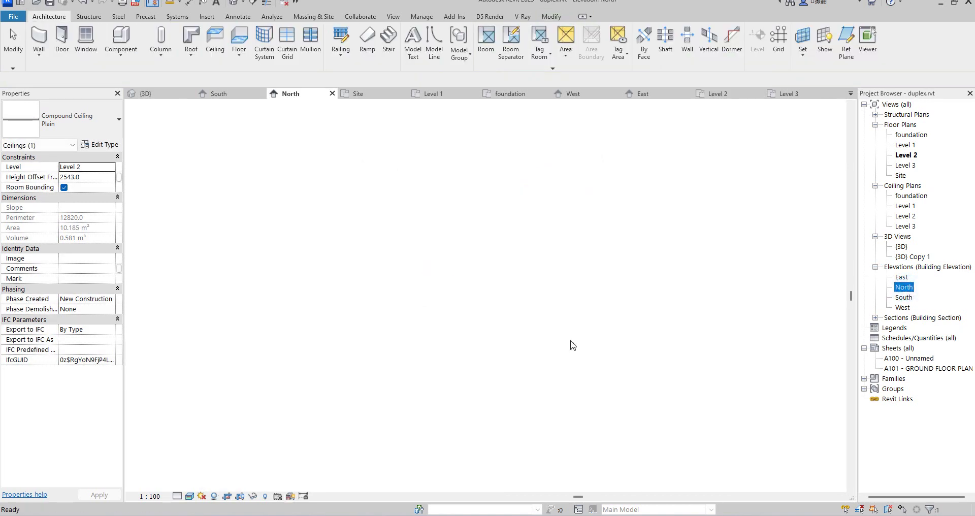
key(z)
key(f)
click(218, 316)
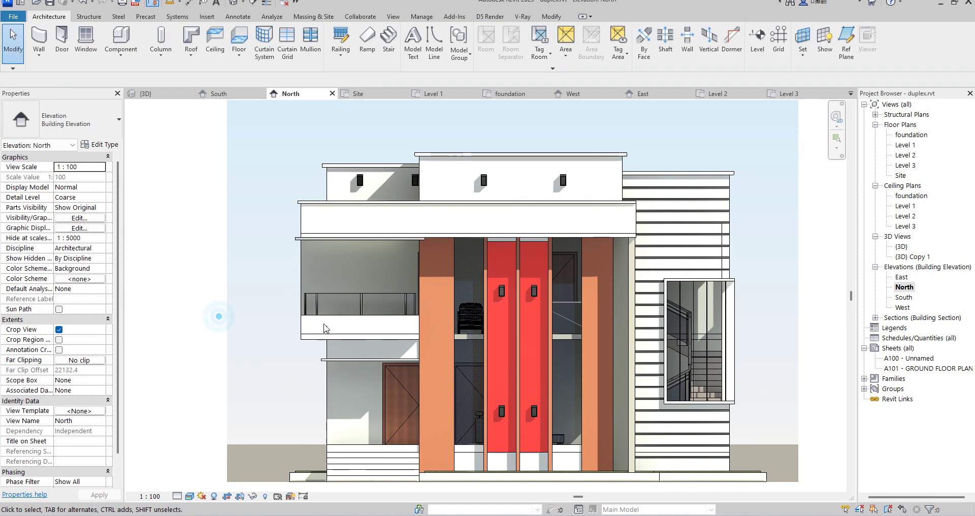
scroll(468, 329, up, 2)
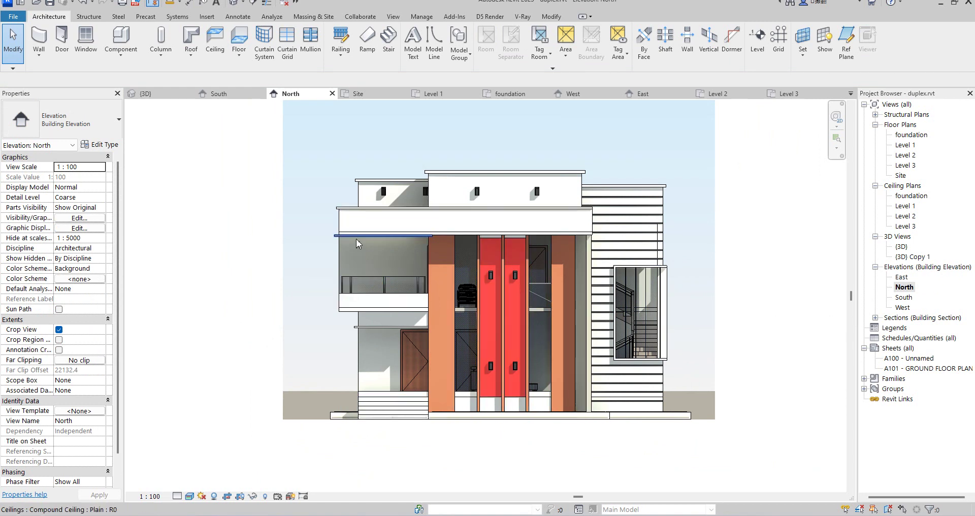
Step: From the Level 2 floor plan, start loading a component family and browse to the Metric Library in the desktop's "de" folder
scroll(355, 240, up, 2)
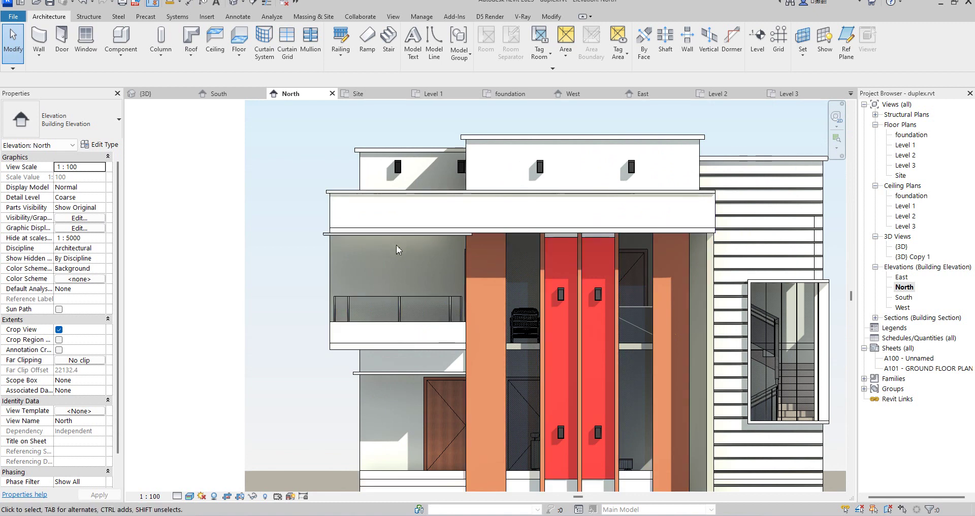
scroll(393, 239, up, 3)
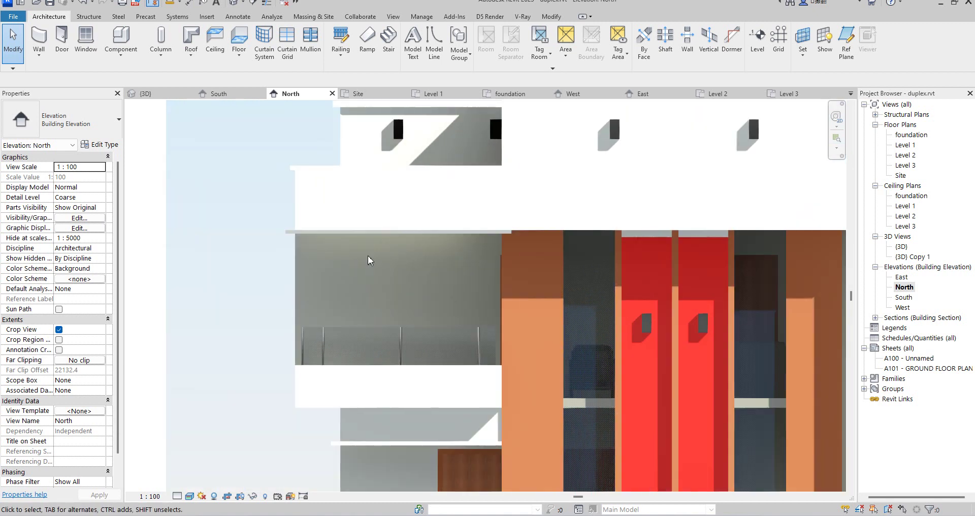
scroll(386, 242, down, 3)
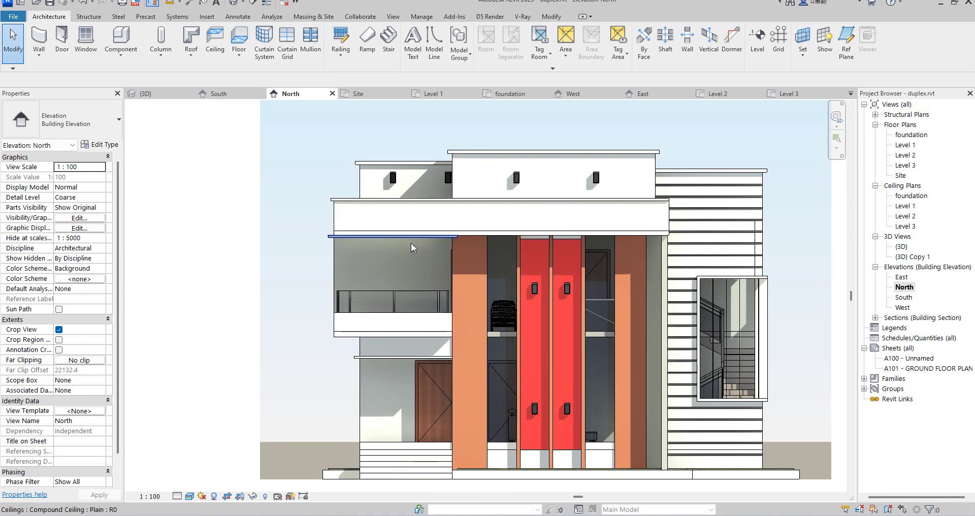
double_click(905, 156)
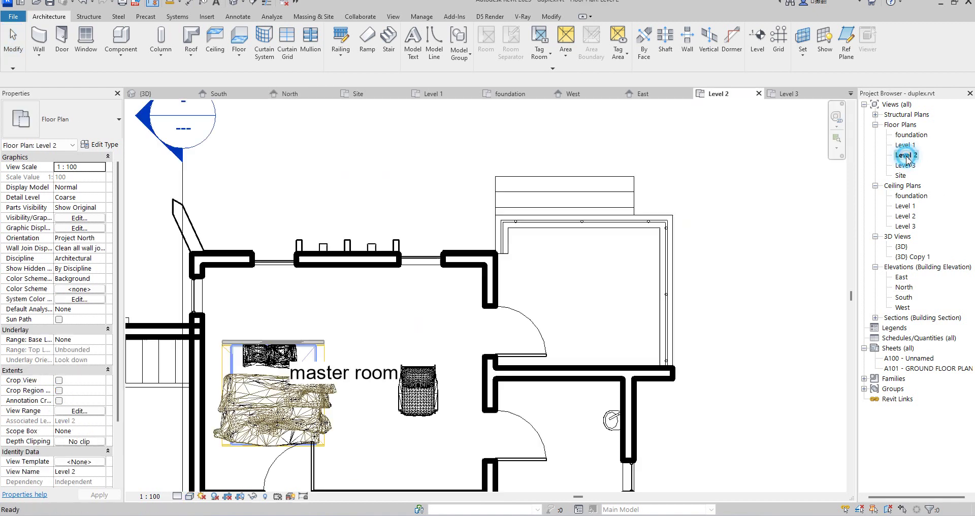
click(121, 37)
click(456, 56)
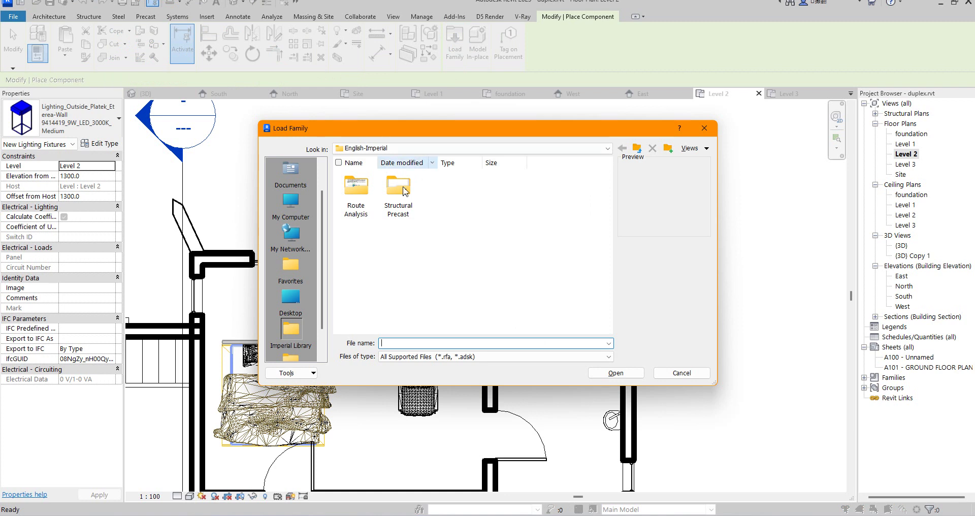
click(296, 312)
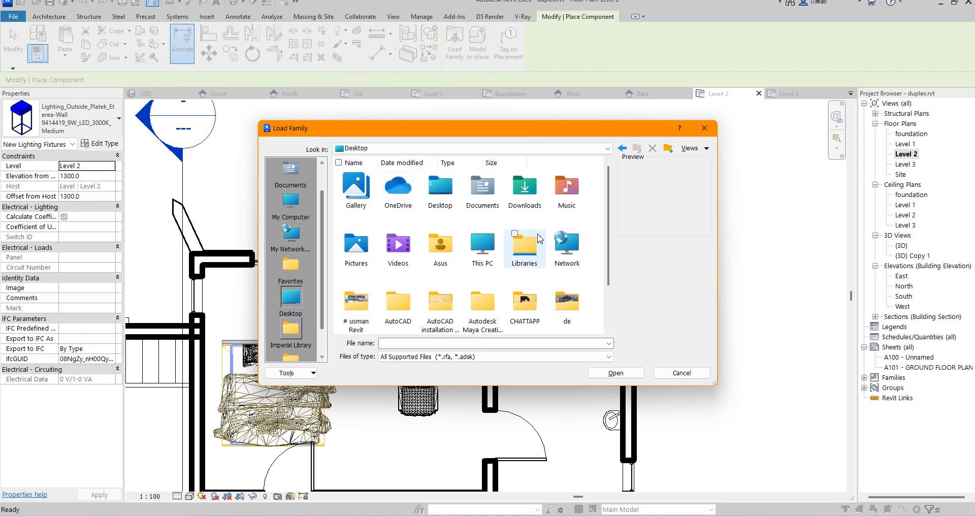
scroll(432, 267, down, 1)
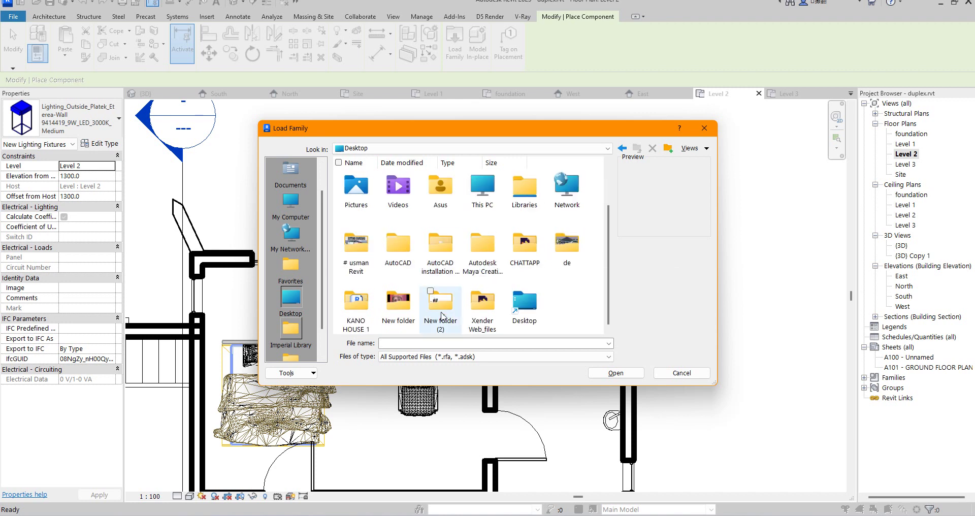
double_click(559, 247)
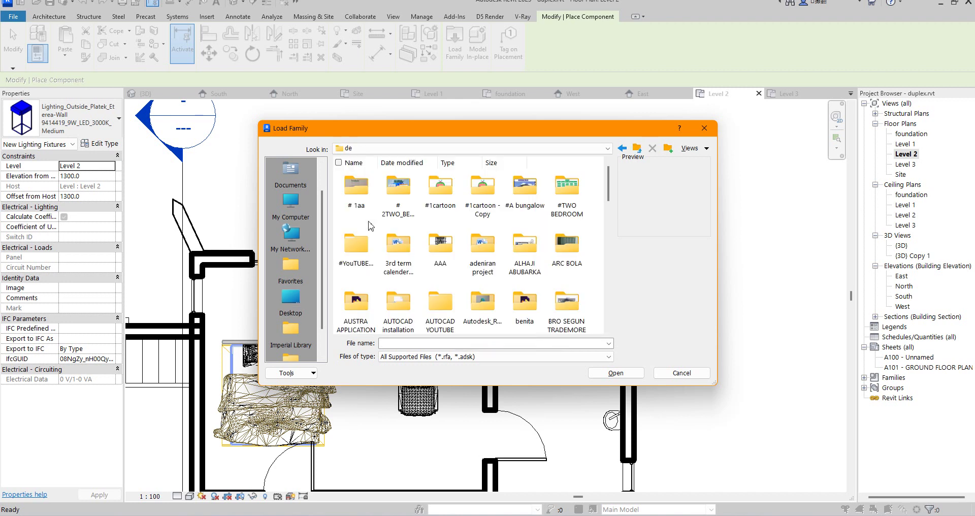
click(388, 242)
key(m)
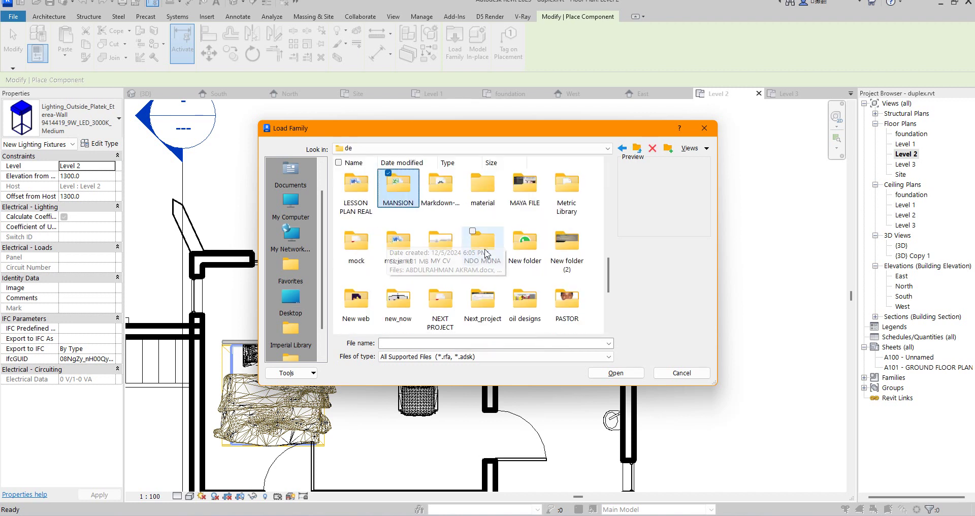
double_click(558, 201)
Step: Load the M_Ceiling - Flat Round light family from the library's Lighting Fixtures folder
scroll(440, 276, down, 2)
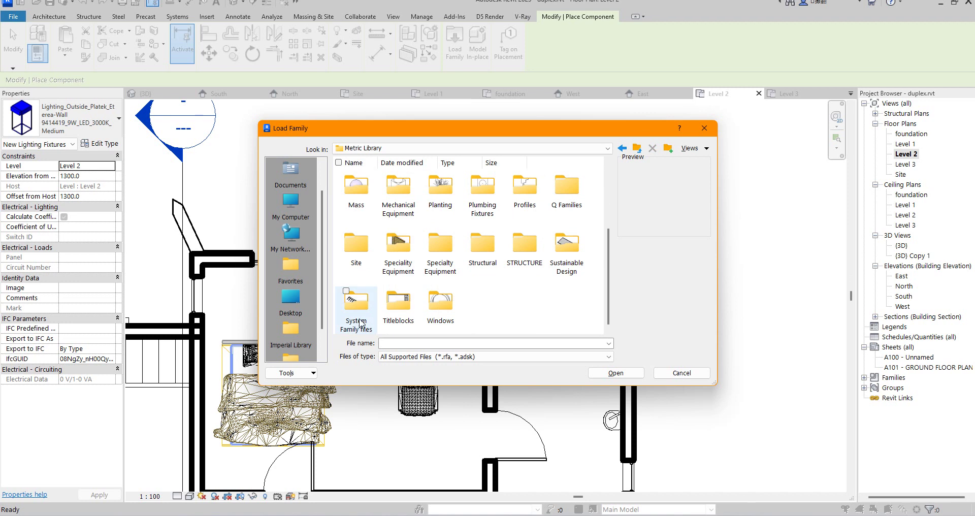
scroll(437, 226, up, 2)
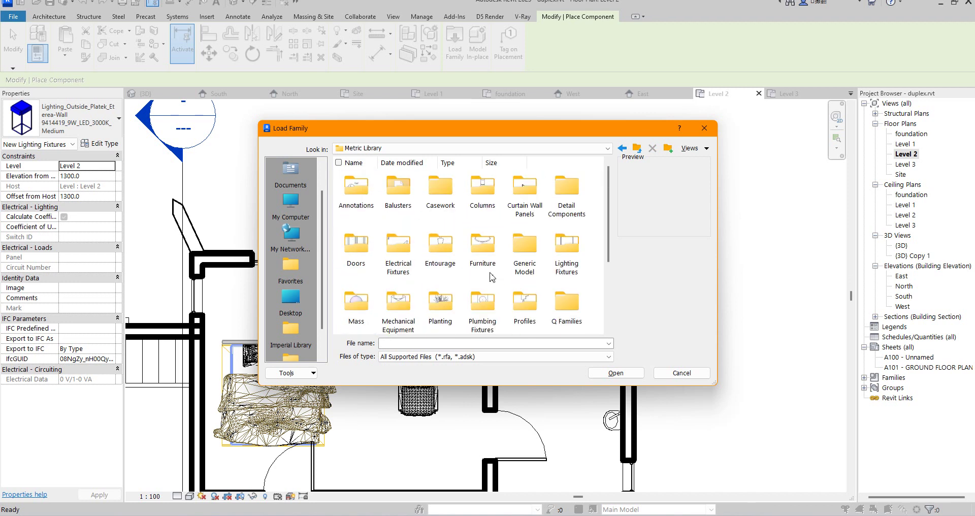
scroll(520, 254, down, 2)
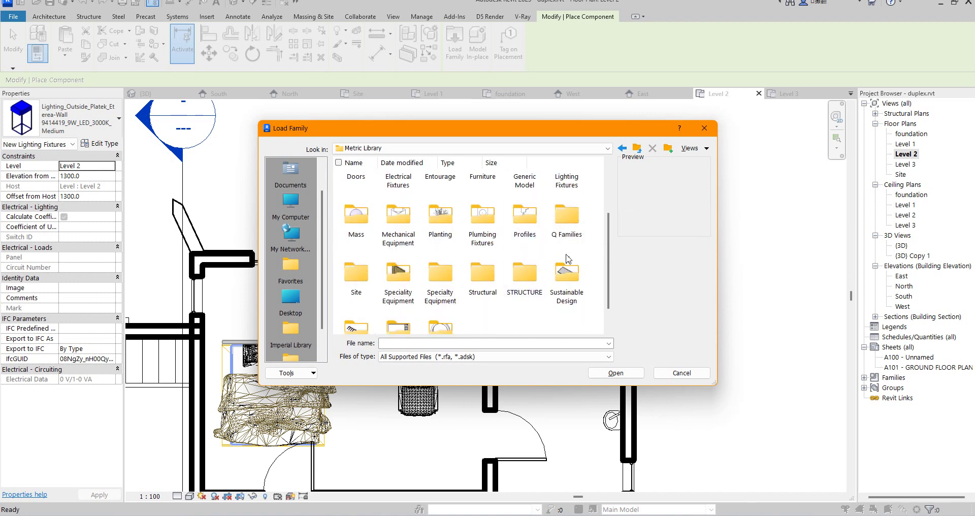
scroll(437, 229, up, 2)
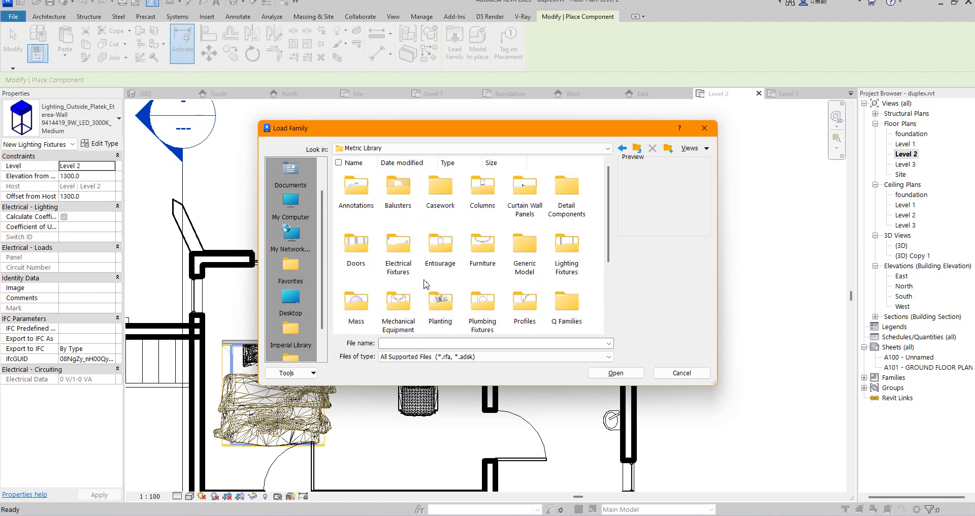
double_click(401, 266)
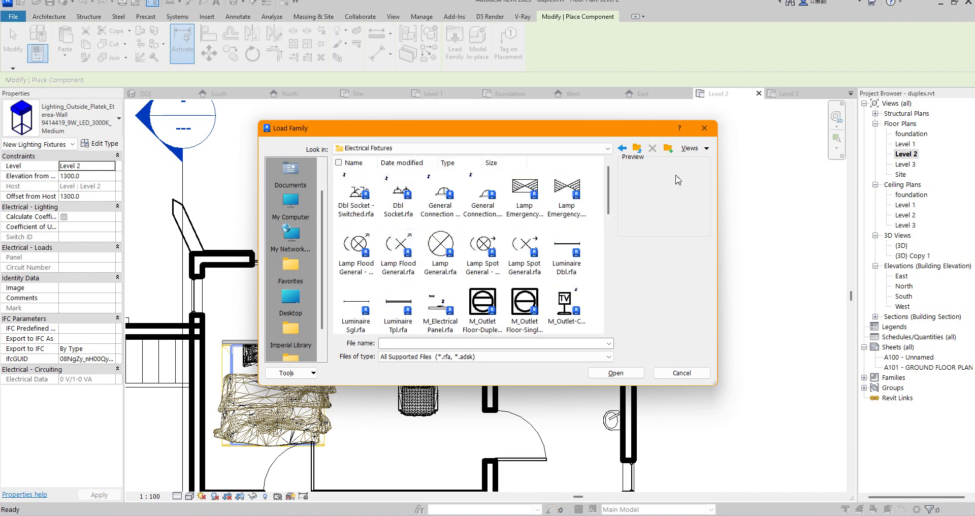
click(628, 150)
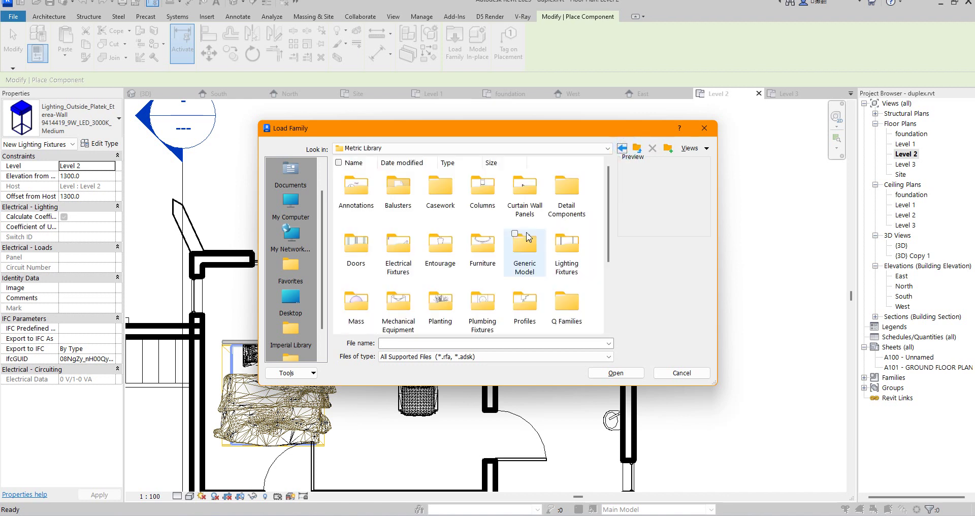
double_click(568, 254)
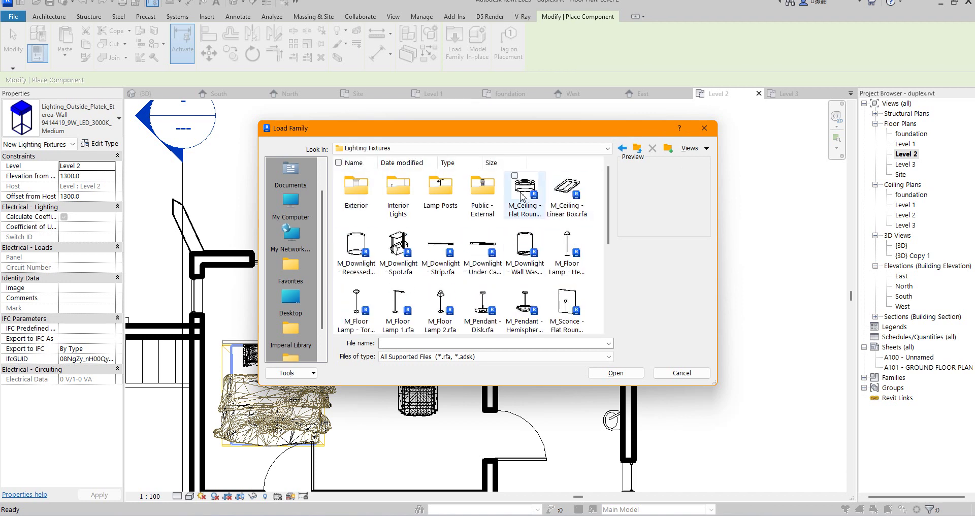
double_click(568, 187)
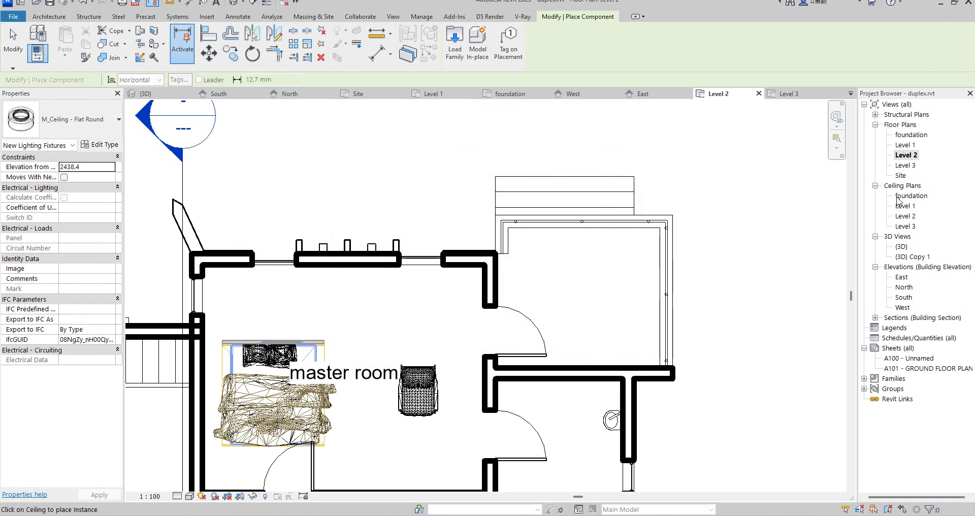
Step: Place four M_Ceiling - Flat Round lights on the balcony ceiling in the Level 2 ceiling plan, spaced about 1200 by 900 mm
double_click(904, 216)
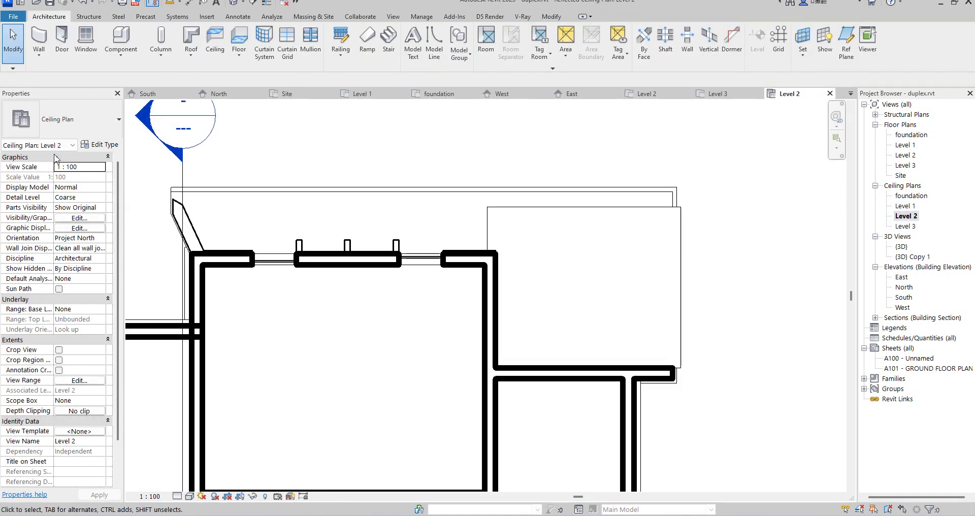
click(121, 36)
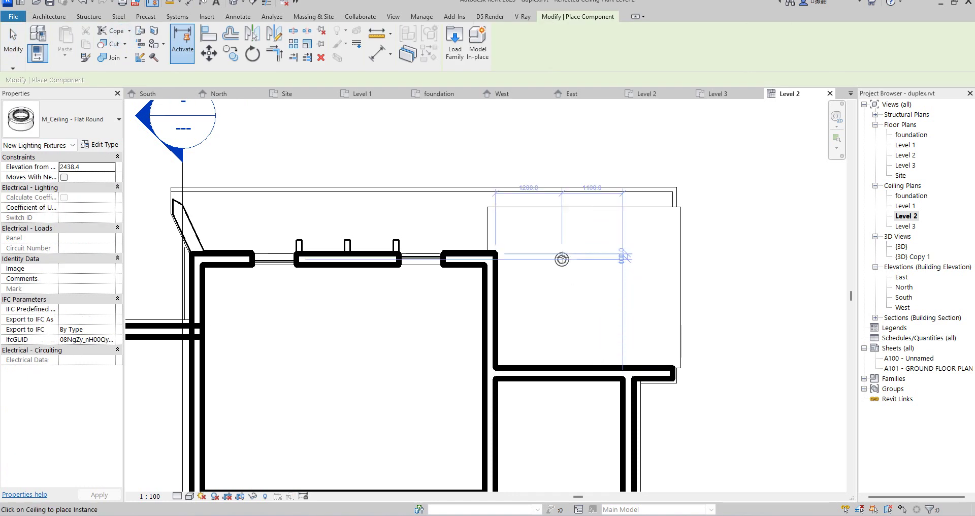
click(562, 260)
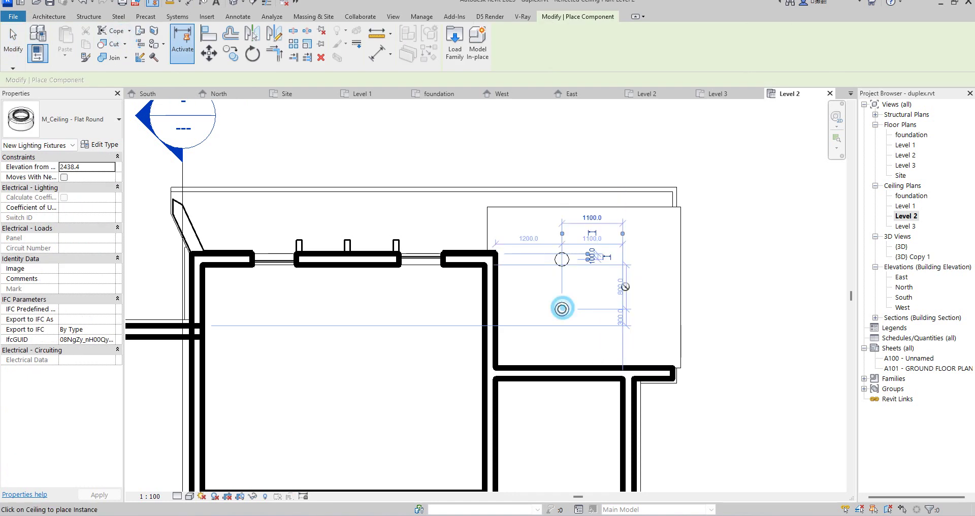
click(561, 308)
click(629, 259)
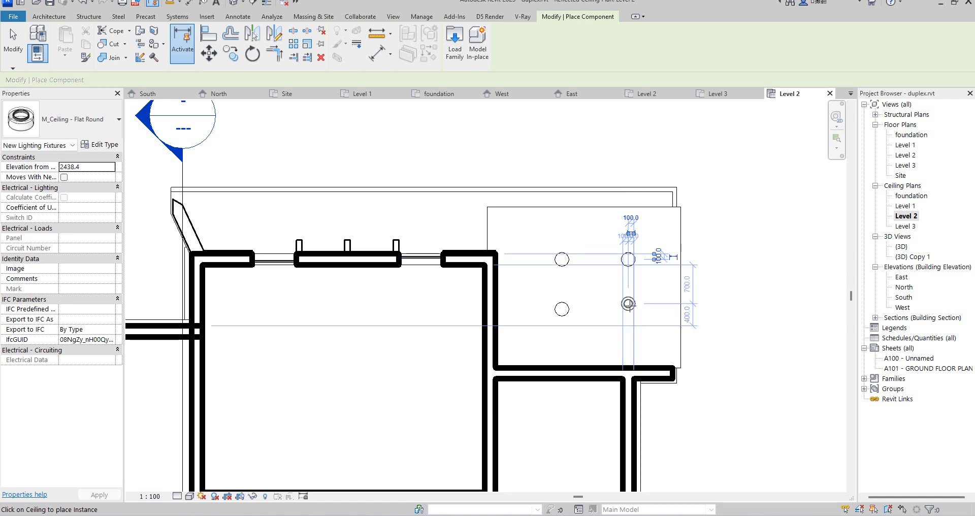
click(628, 309)
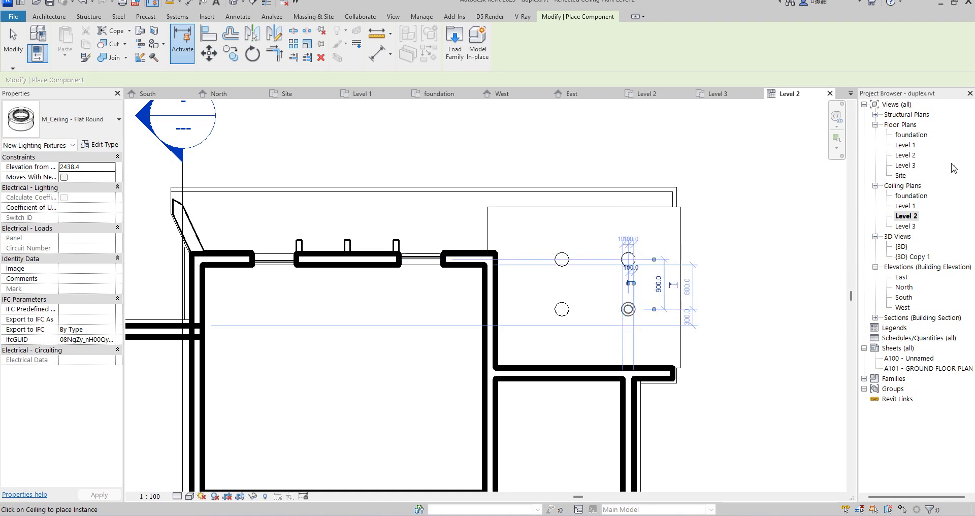
Step: Try to place a flat round ceiling light on the entrance porch ceiling in the Level 1 ceiling plan
double_click(909, 146)
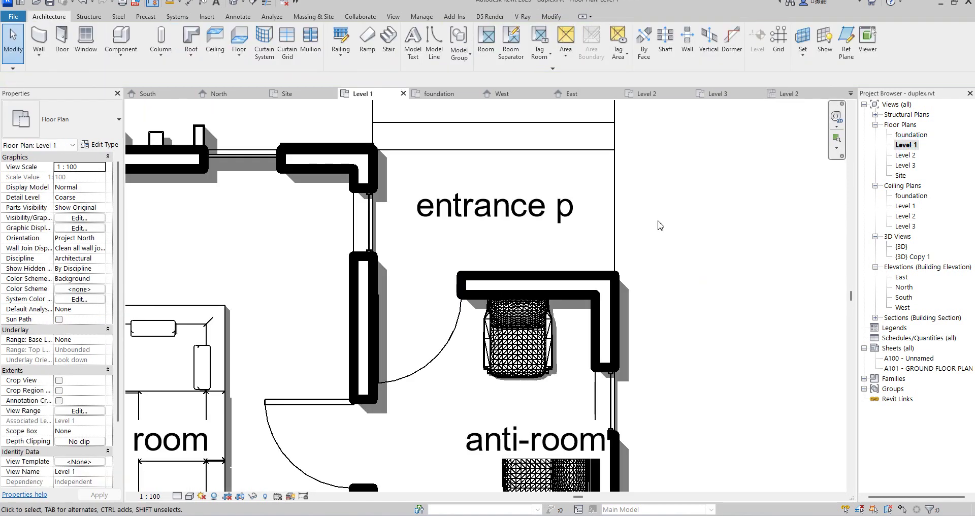
double_click(909, 207)
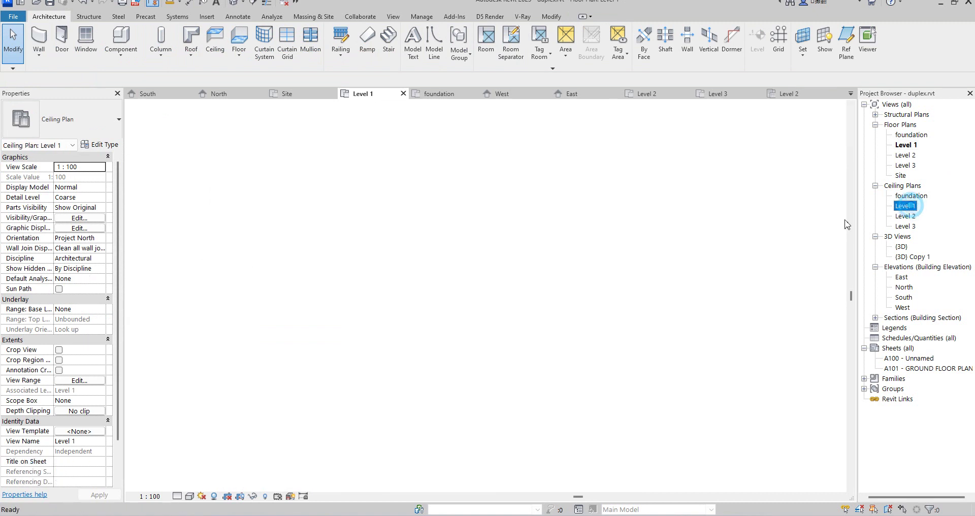
click(125, 46)
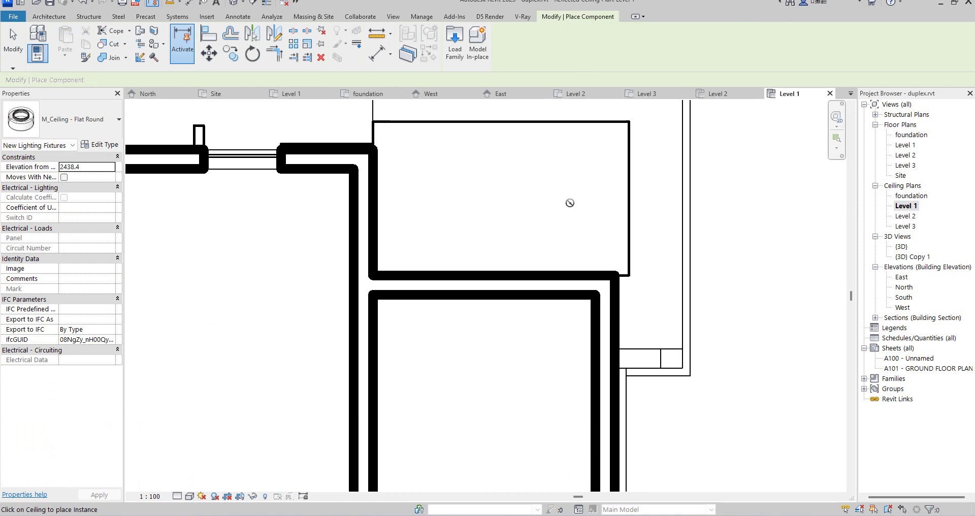
right_click(622, 180)
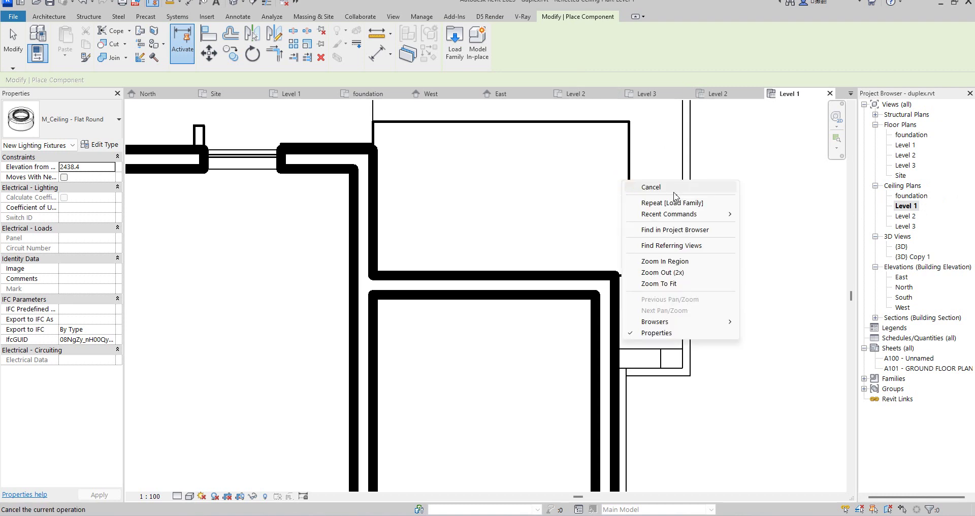
click(672, 189)
right_click(635, 190)
click(670, 194)
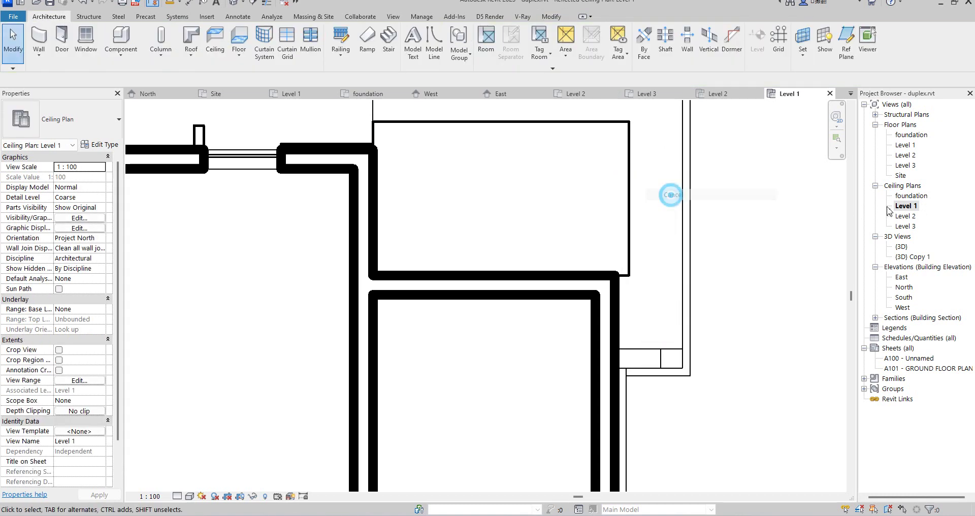
Step: Try to place a light similar to the balcony's flat round fixtures on the porch ceiling in the North elevation
double_click(904, 287)
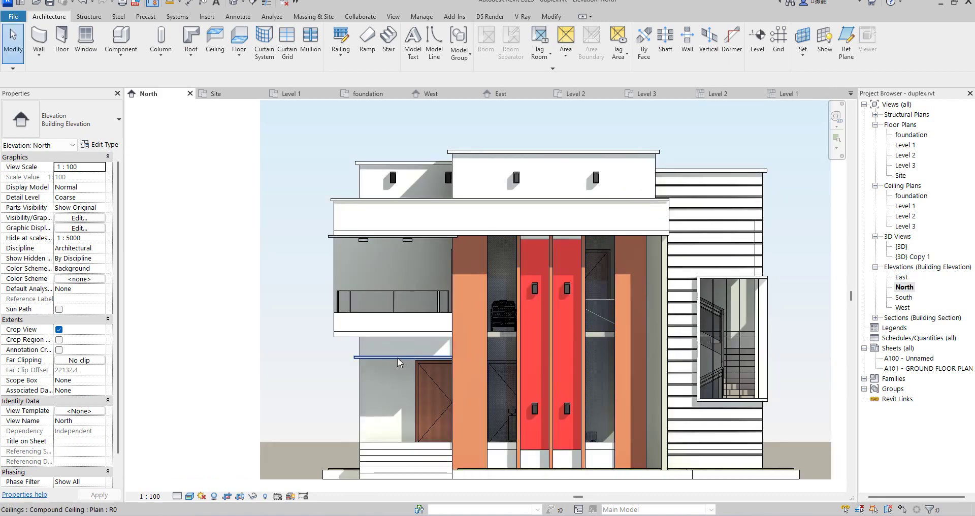
click(397, 358)
scroll(398, 363, up, 4)
scroll(413, 134, down, 4)
key(Escape)
click(427, 159)
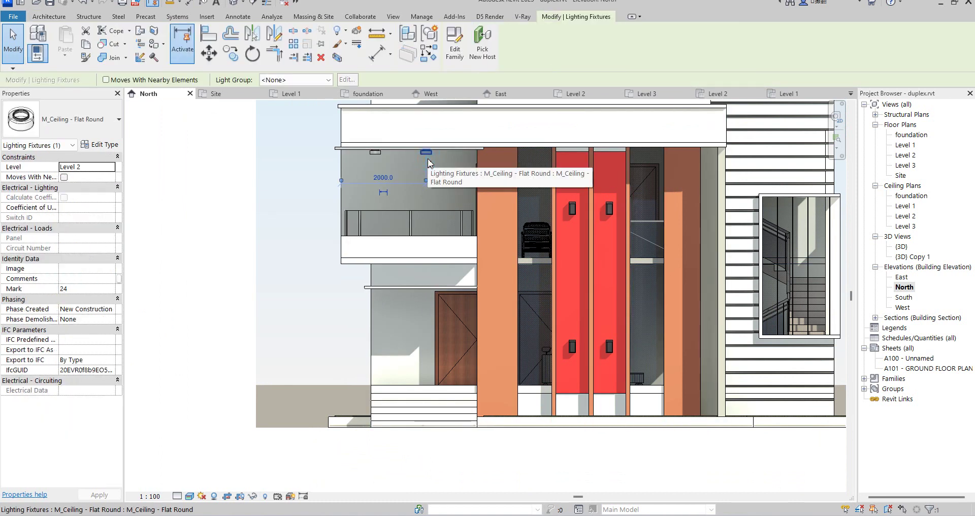
click(427, 54)
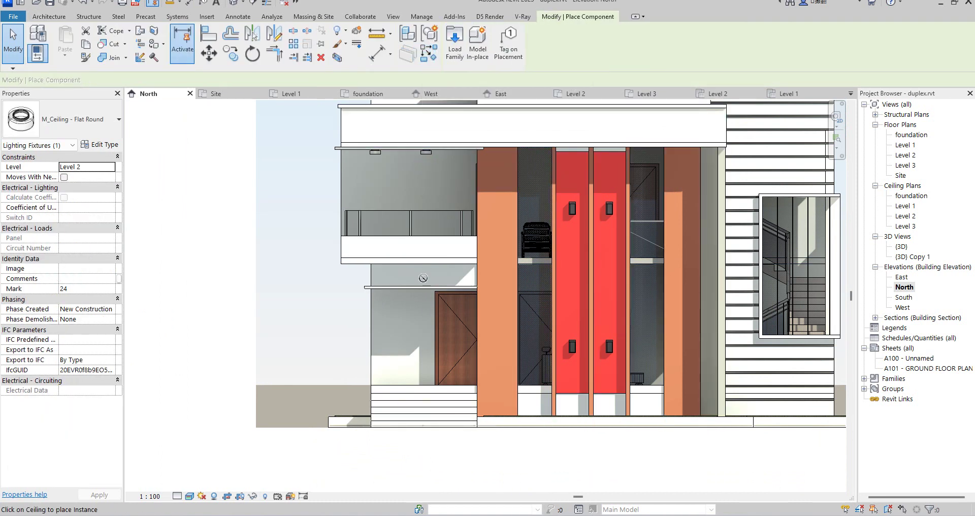
scroll(420, 289, up, 5)
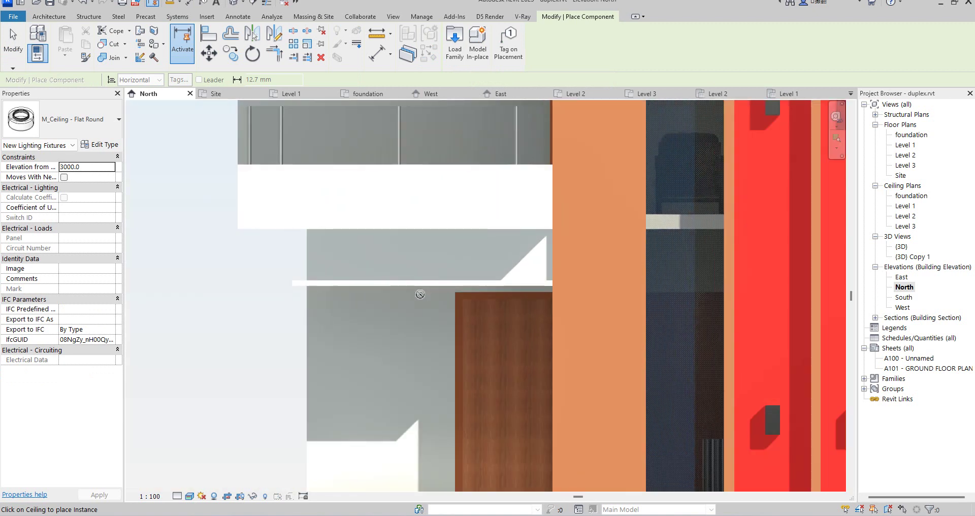
key(Escape)
key(Escape)
Step: Compare the level and height offset of the porch ceiling with those of the balcony ceiling in the North elevation
click(419, 284)
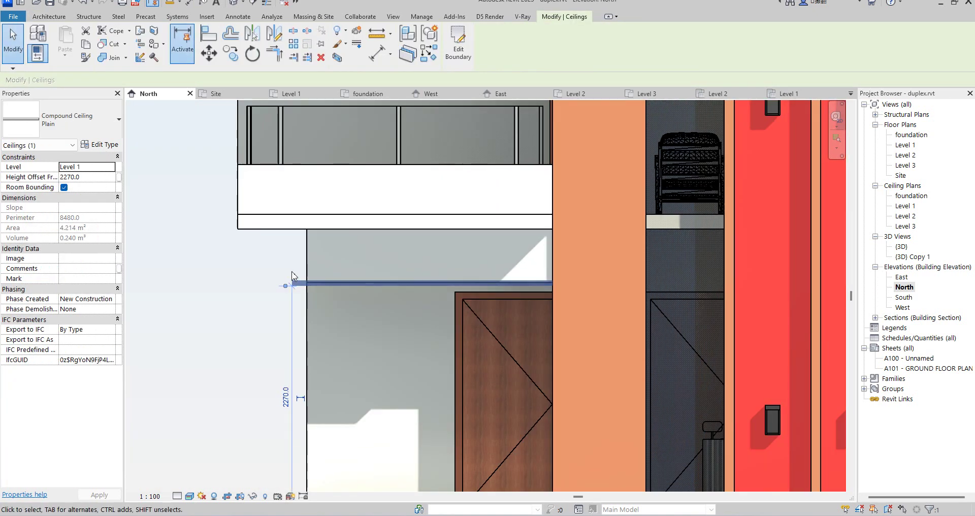
scroll(279, 216, down, 5)
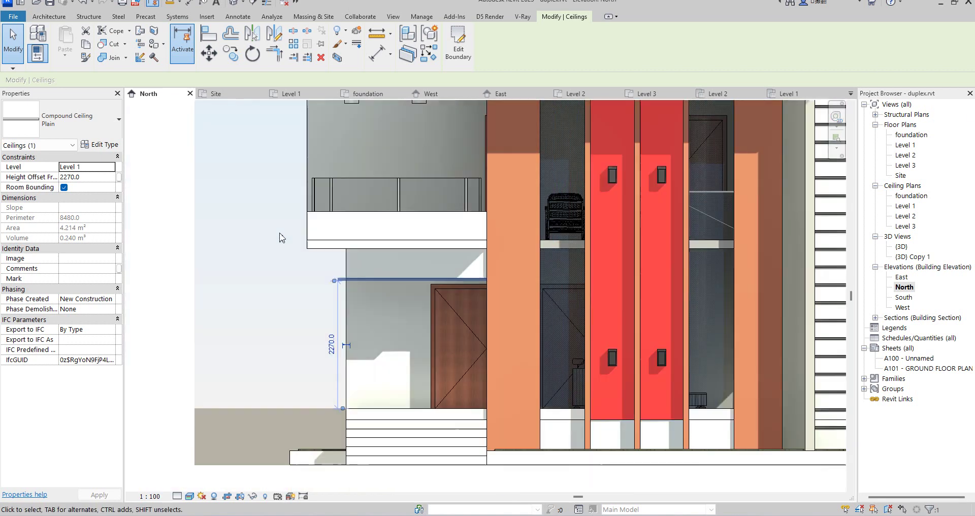
click(282, 213)
click(325, 166)
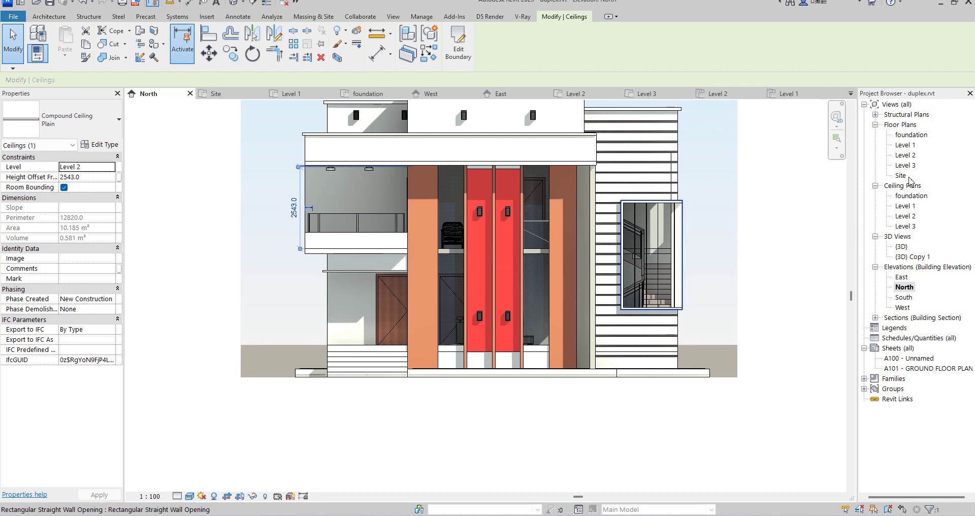
click(339, 271)
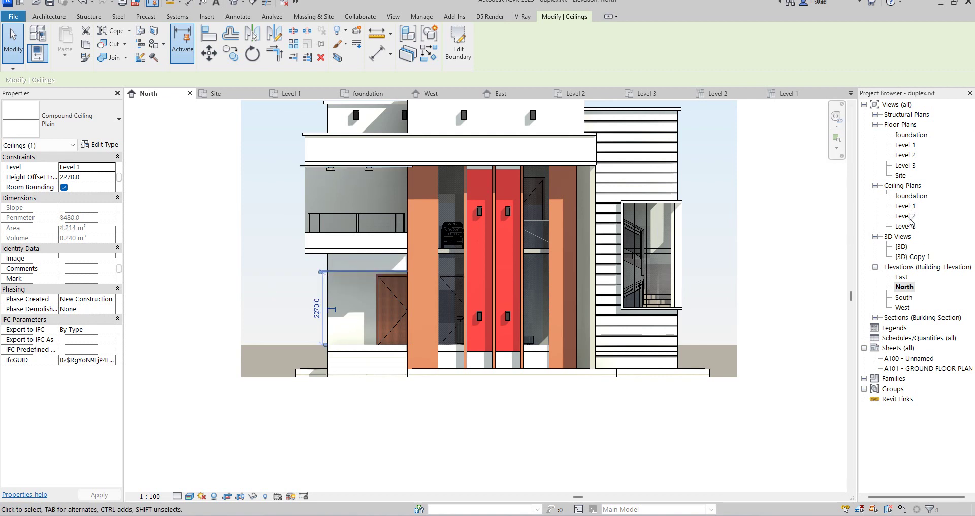
Step: Reopen the Level 1 ceiling plan and retry placing an M_Ceiling - Flat Round light on the porch ceiling
double_click(907, 217)
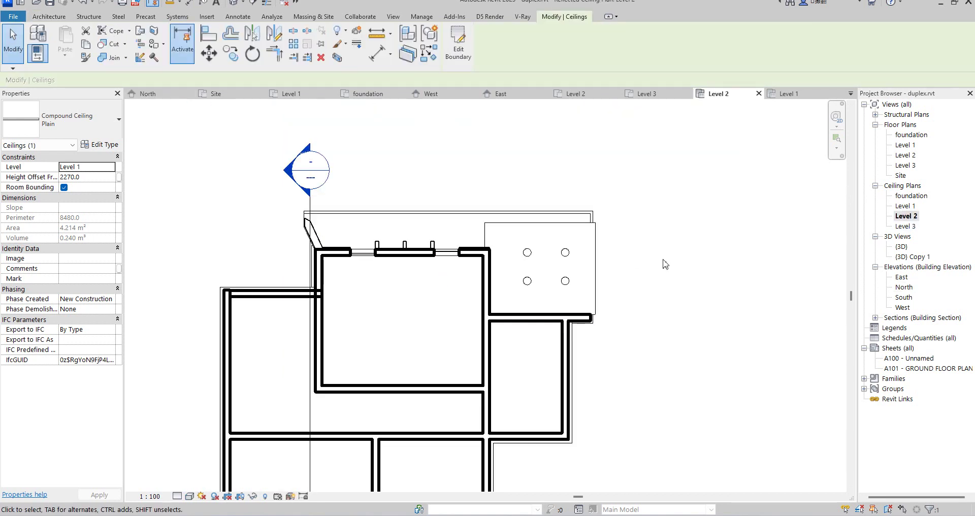
double_click(907, 206)
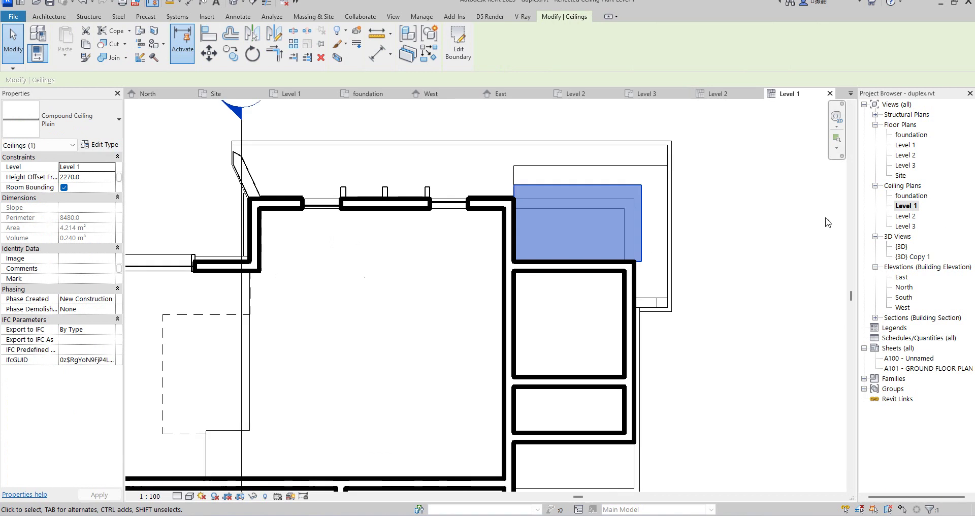
click(827, 222)
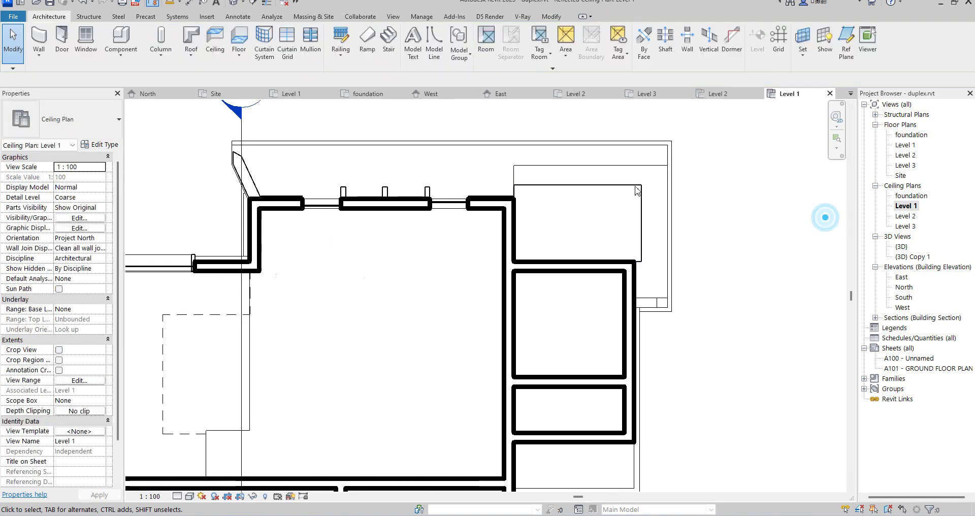
click(127, 45)
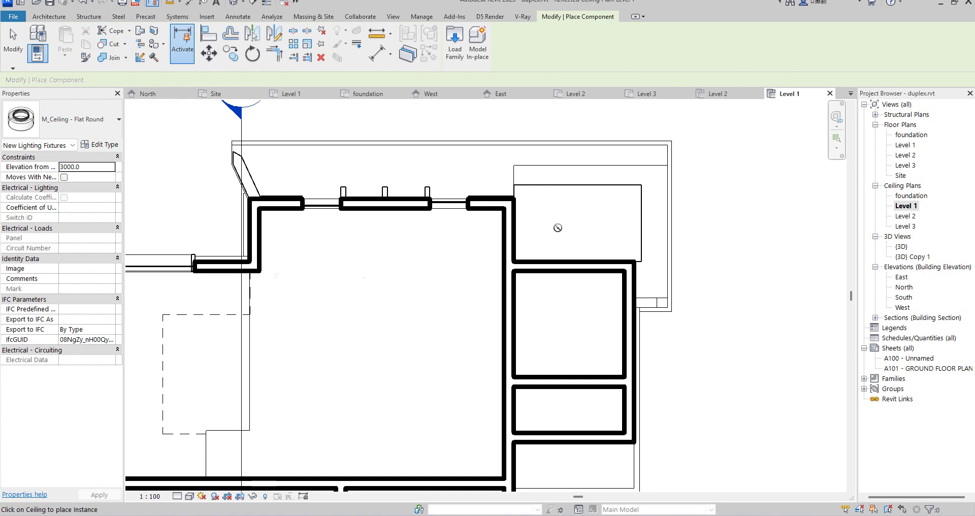
key(Escape)
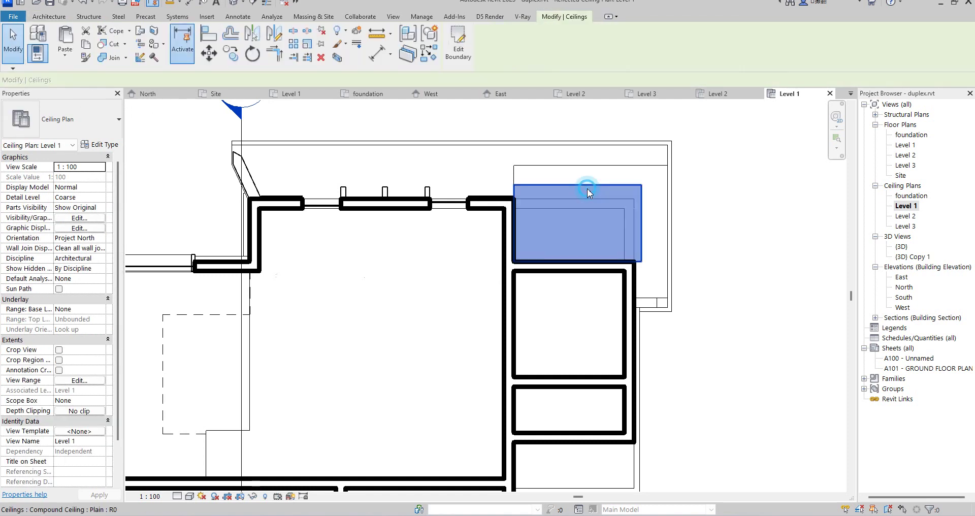
click(587, 188)
click(748, 258)
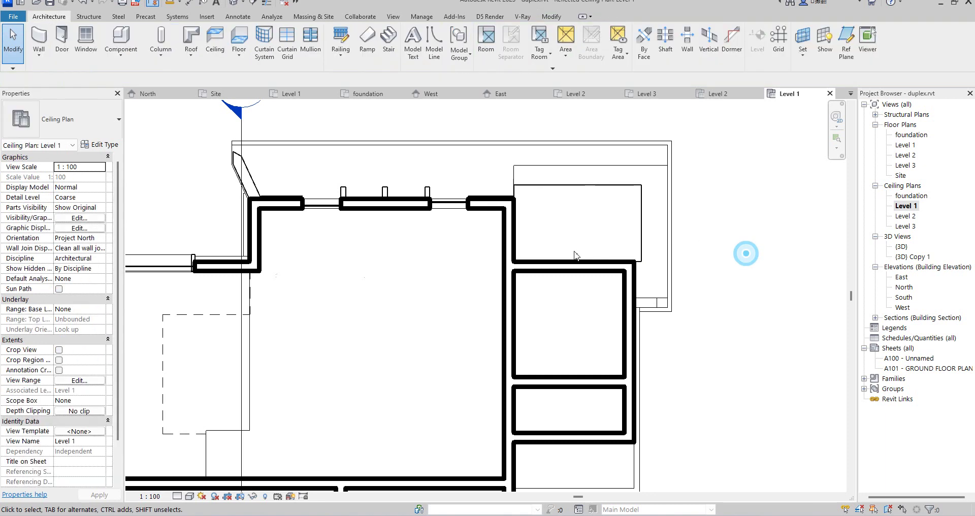